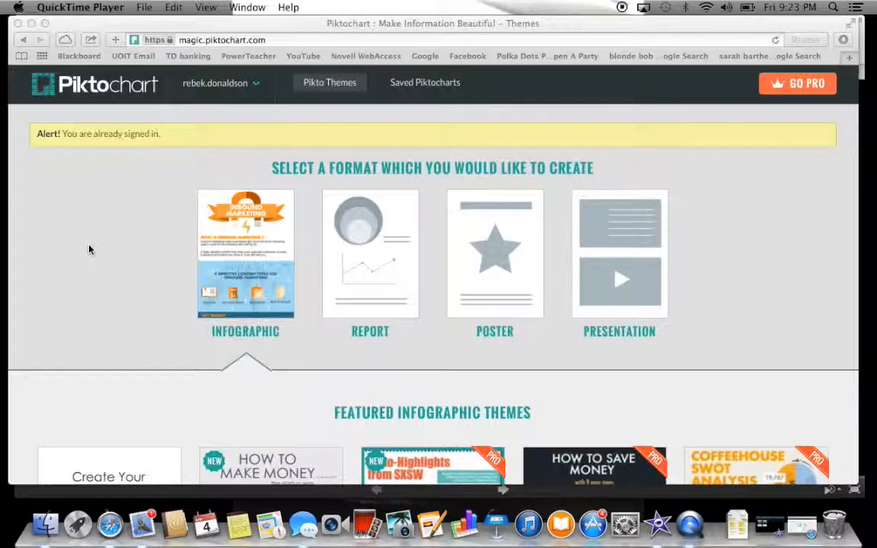
# Look over the available creation formats and the featured infographic themes.
pyautogui.scroll(-10, 88, 250)
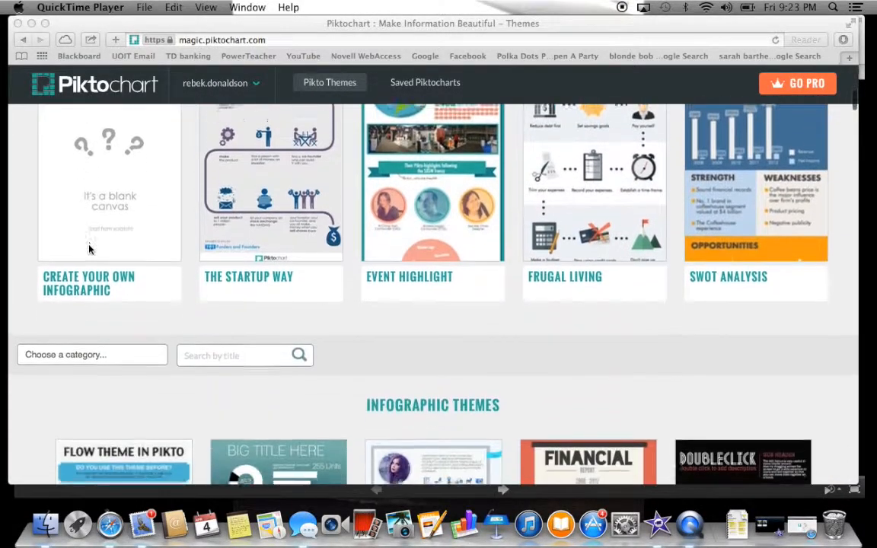
pyautogui.scroll(-5, 88, 250)
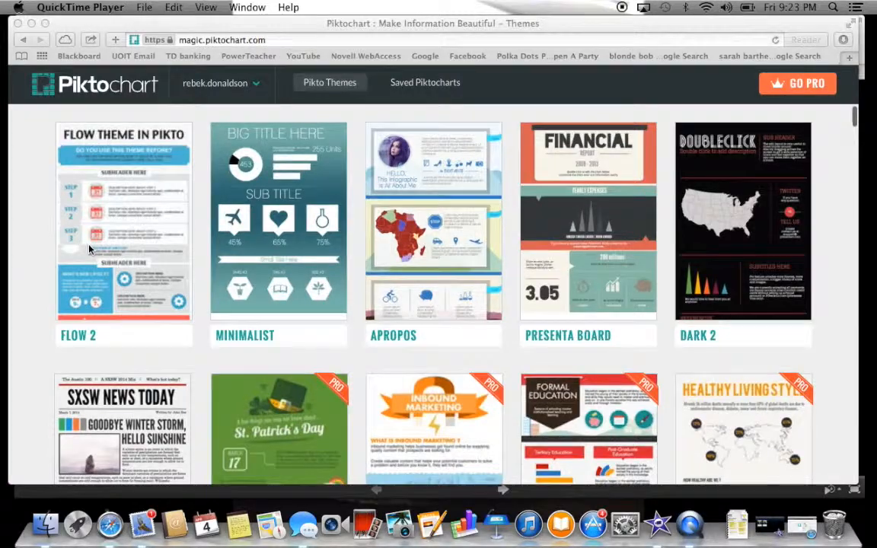
pyautogui.scroll(15, 89, 249)
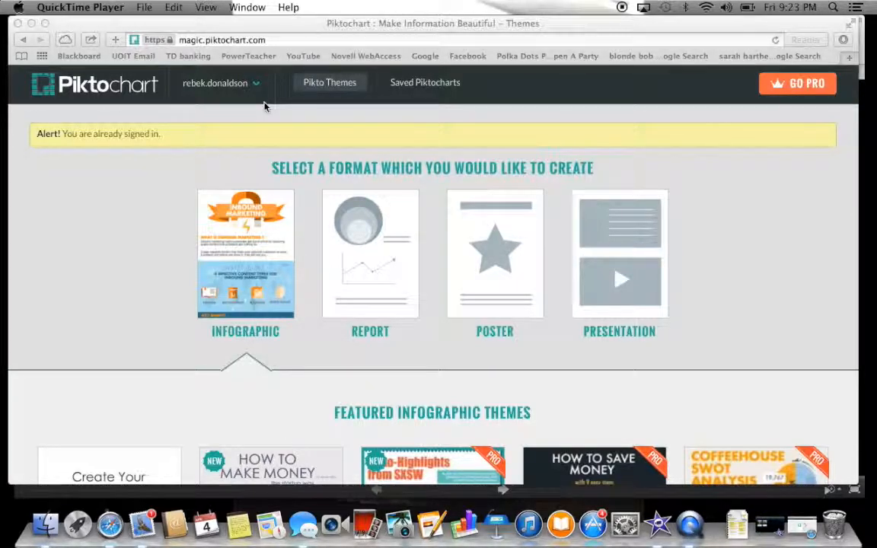
pyautogui.scroll(-1, 265, 105)
pyautogui.scroll(-8, 265, 106)
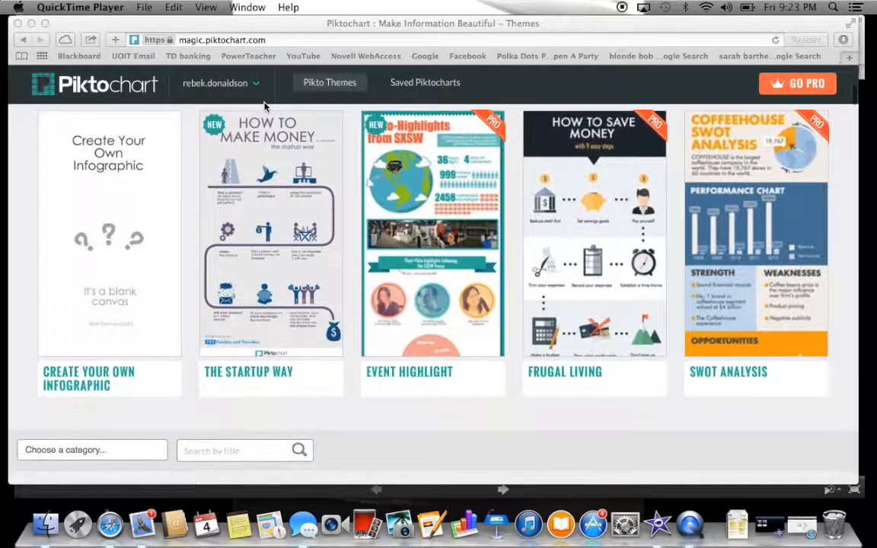
pyautogui.scroll(-2, 406, 256)
pyautogui.scroll(-1, 406, 257)
pyautogui.scroll(4, 405, 256)
pyautogui.scroll(-3, 406, 257)
pyautogui.scroll(1, 406, 256)
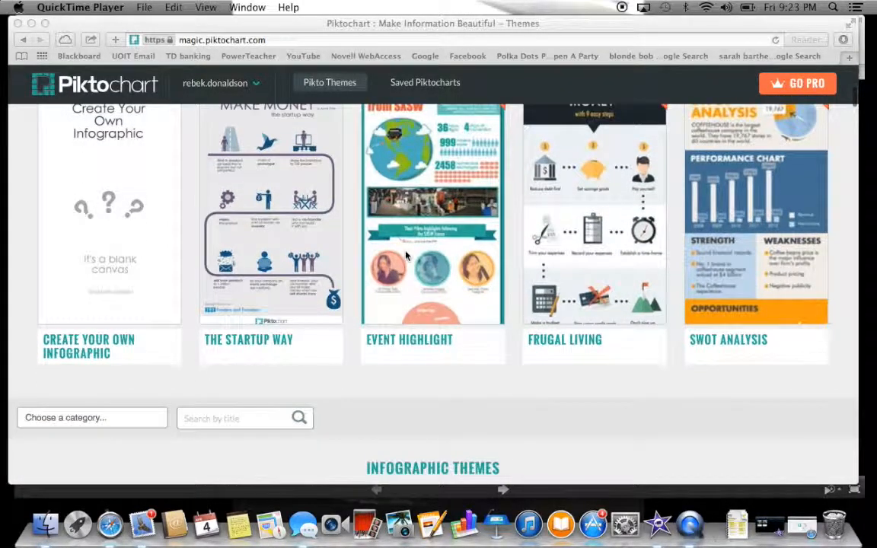
# Browse the full gallery of free and PRO infographic themes and return to the format selection.
pyautogui.scroll(-7, 406, 256)
pyautogui.scroll(-5, 405, 257)
pyautogui.scroll(-8, 406, 256)
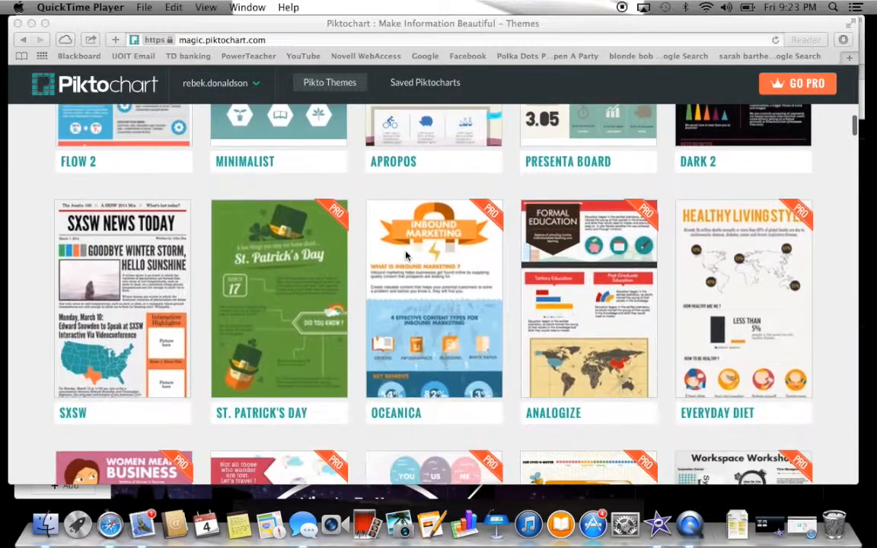
pyautogui.scroll(-7, 406, 256)
pyautogui.scroll(-14, 406, 257)
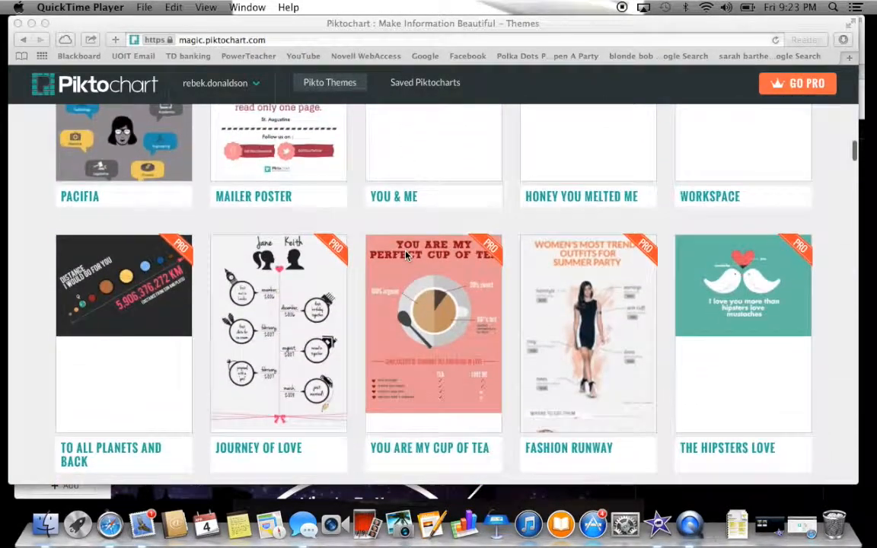
pyautogui.scroll(4, 406, 257)
pyautogui.scroll(20, 407, 257)
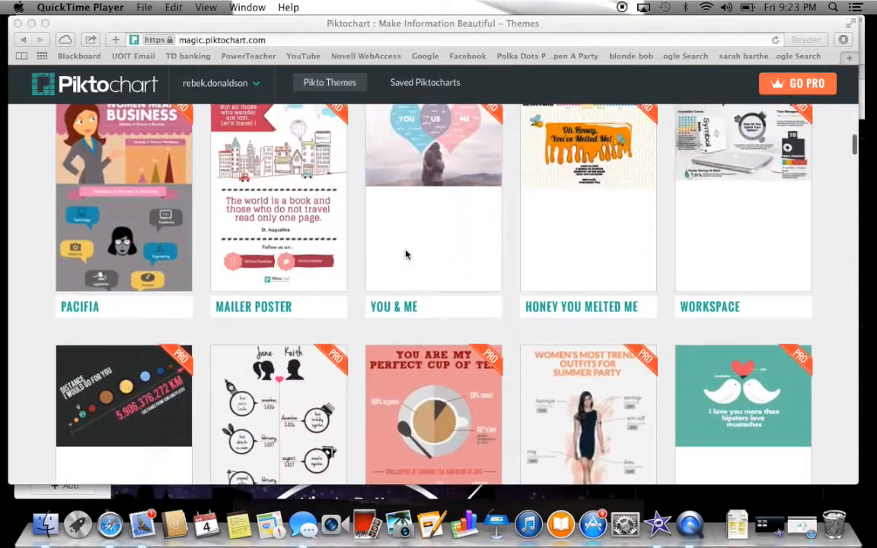
pyautogui.scroll(2, 408, 242)
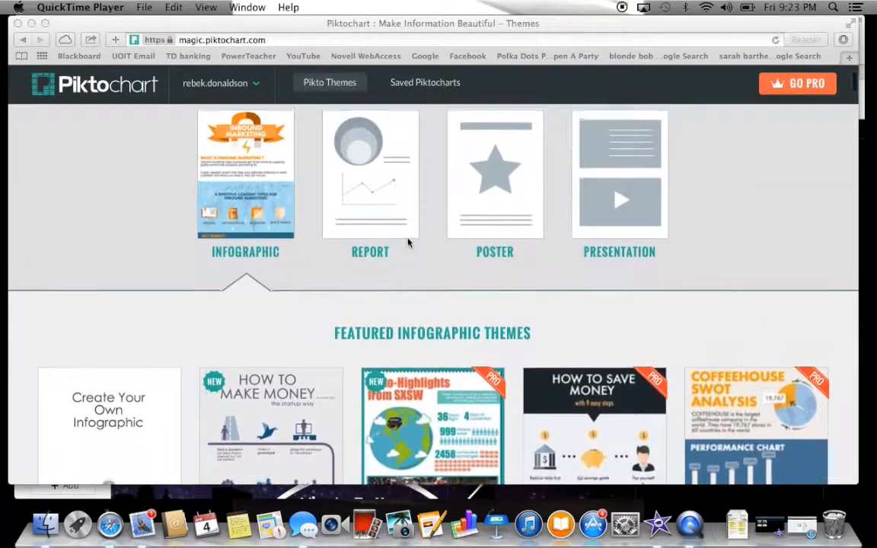
pyautogui.scroll(-8, 408, 242)
pyautogui.scroll(-5, 408, 242)
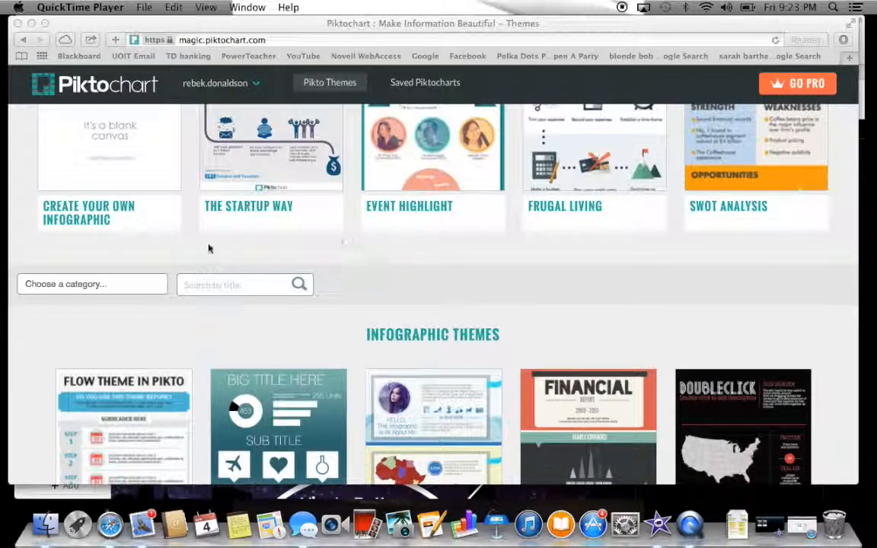
pyautogui.scroll(5, 212, 249)
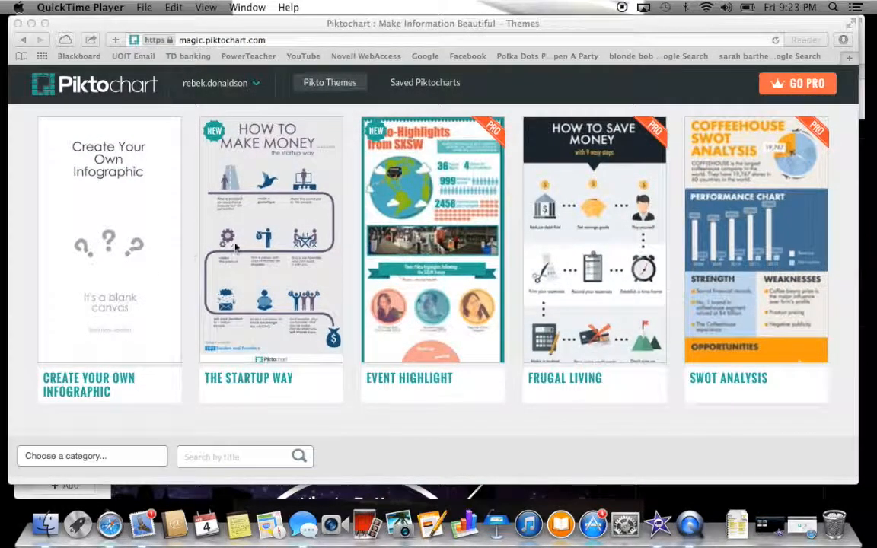
pyautogui.scroll(-10, 262, 248)
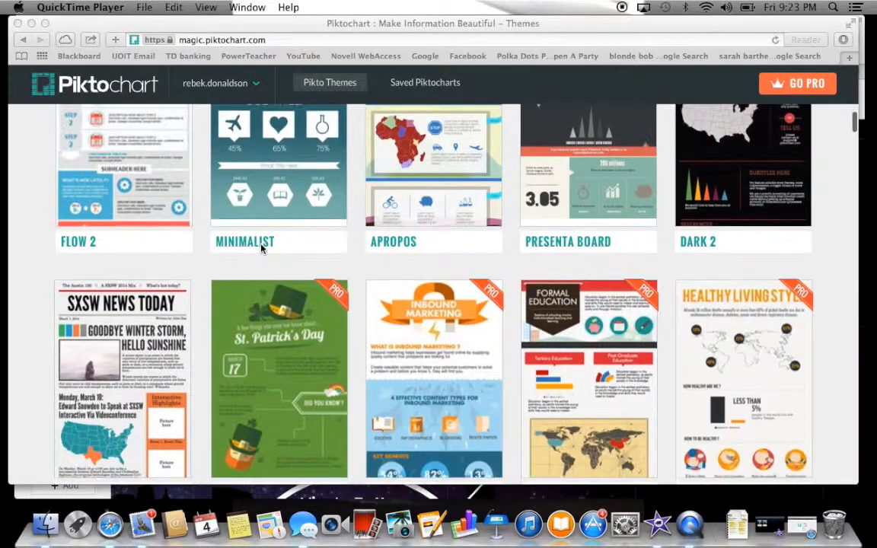
pyautogui.scroll(3, 261, 248)
pyautogui.scroll(3, 262, 248)
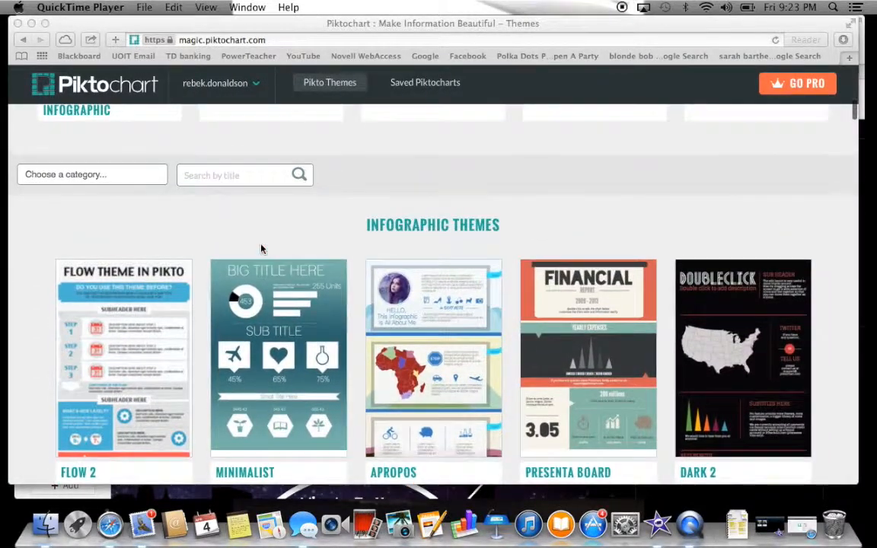
pyautogui.scroll(-2, 262, 248)
pyautogui.scroll(10, 262, 242)
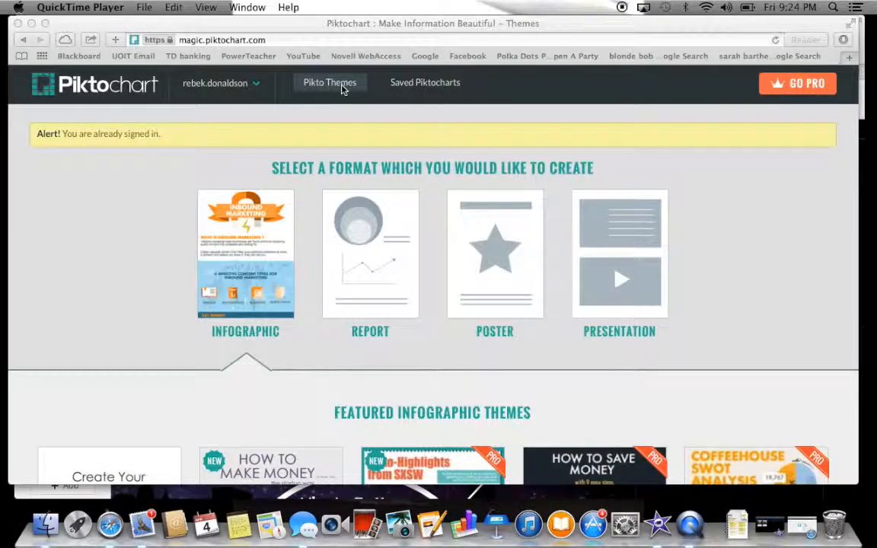
# Open the saved draft "Who is Using Social Media? Copy" in the infographic editor and reload its page.
pyautogui.click(253, 92)
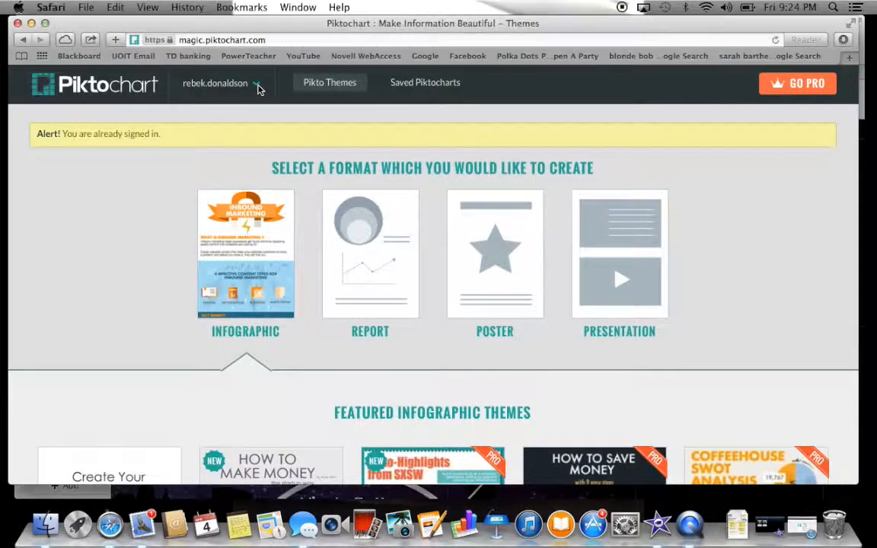
pyautogui.click(420, 91)
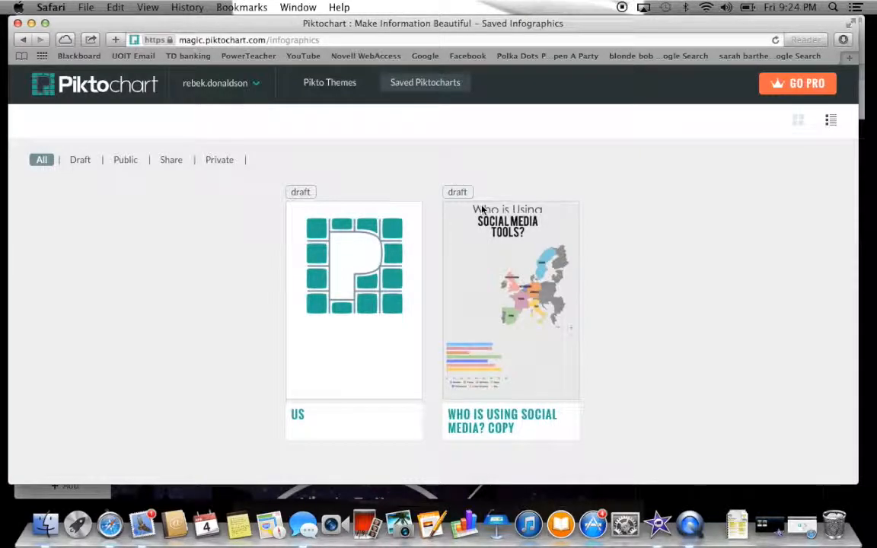
pyautogui.moveTo(524, 326)
pyautogui.click(500, 251)
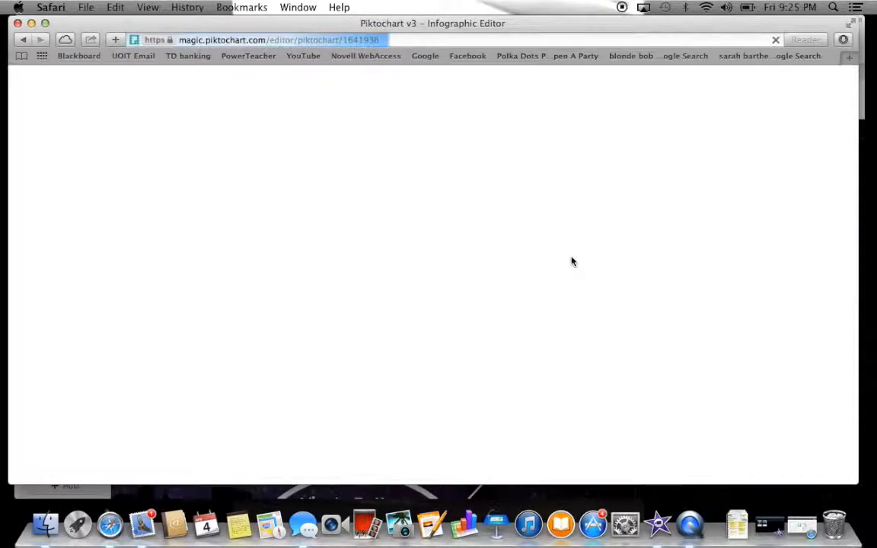
pyautogui.click(418, 39)
pyautogui.press('Return')
pyautogui.click(87, 9)
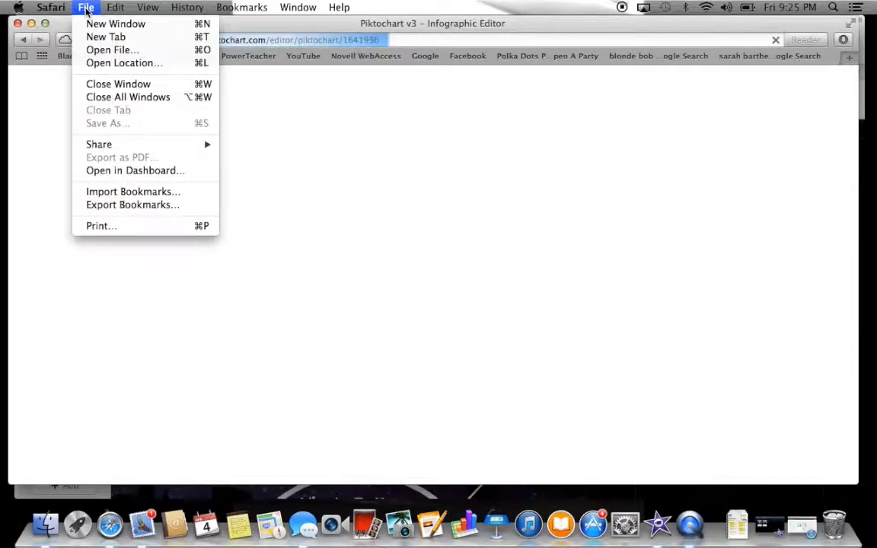
pyautogui.click(86, 9)
pyautogui.click(49, 9)
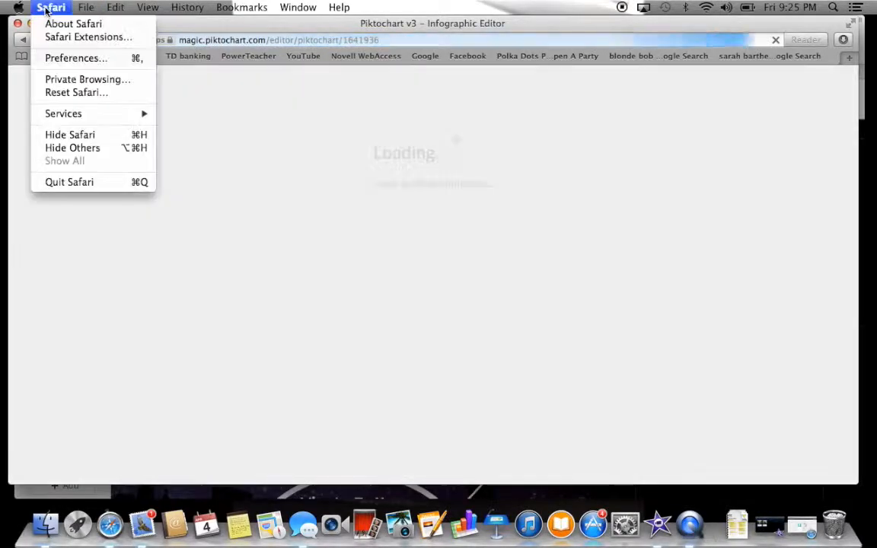
pyautogui.moveTo(77, 11)
pyautogui.click(22, 7)
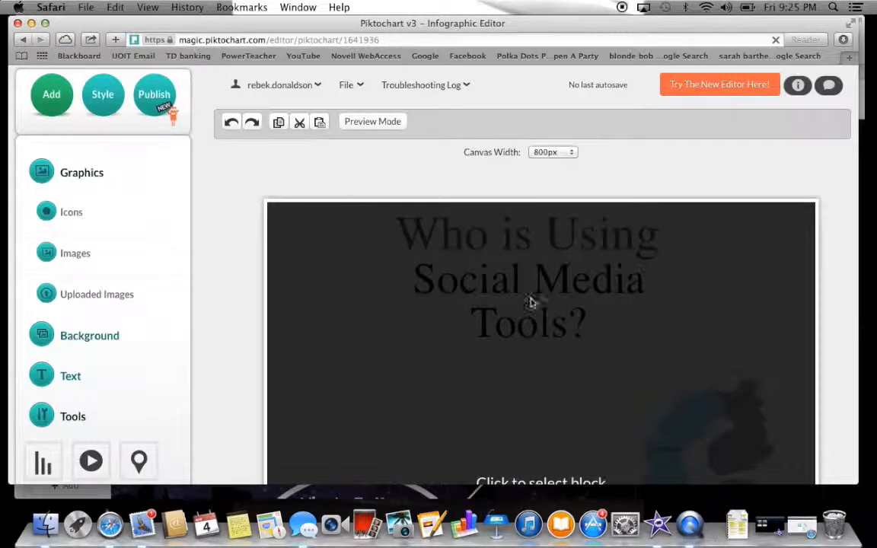
# Select the first block of the infographic and look over its title and Europe map.
pyautogui.click(531, 304)
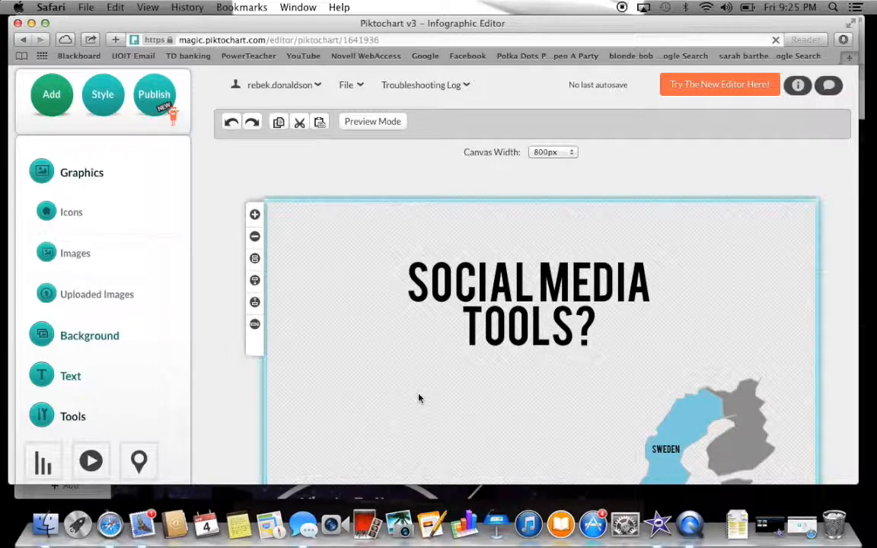
pyautogui.scroll(-3, 418, 398)
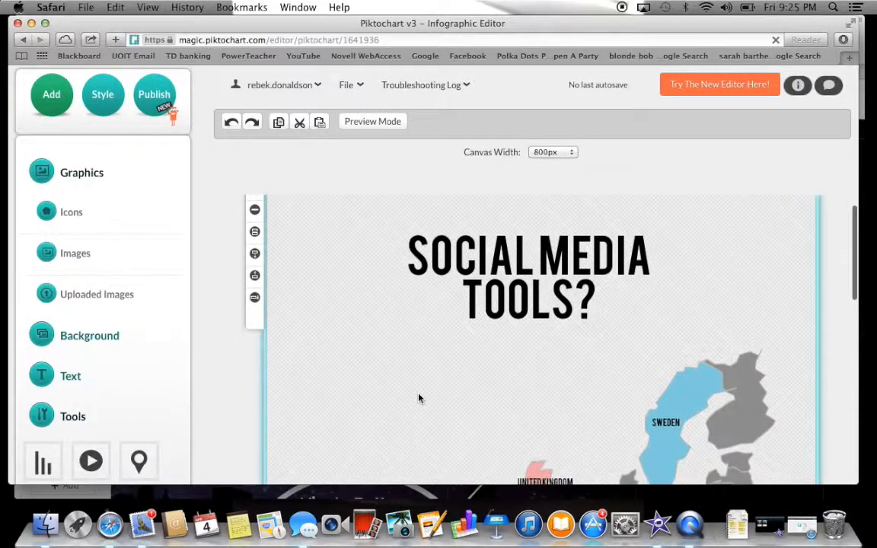
pyautogui.scroll(1, 418, 398)
pyautogui.scroll(2, 418, 398)
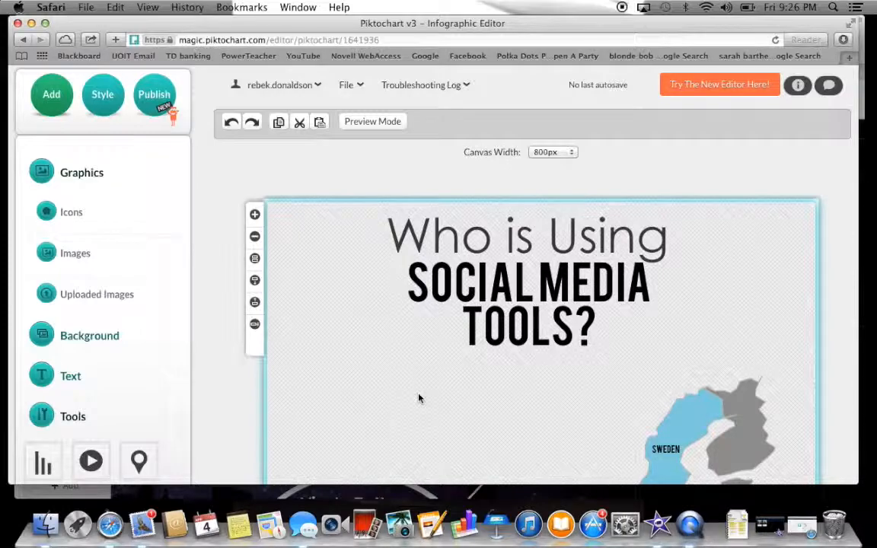
pyautogui.scroll(-2, 418, 398)
pyautogui.scroll(2, 418, 399)
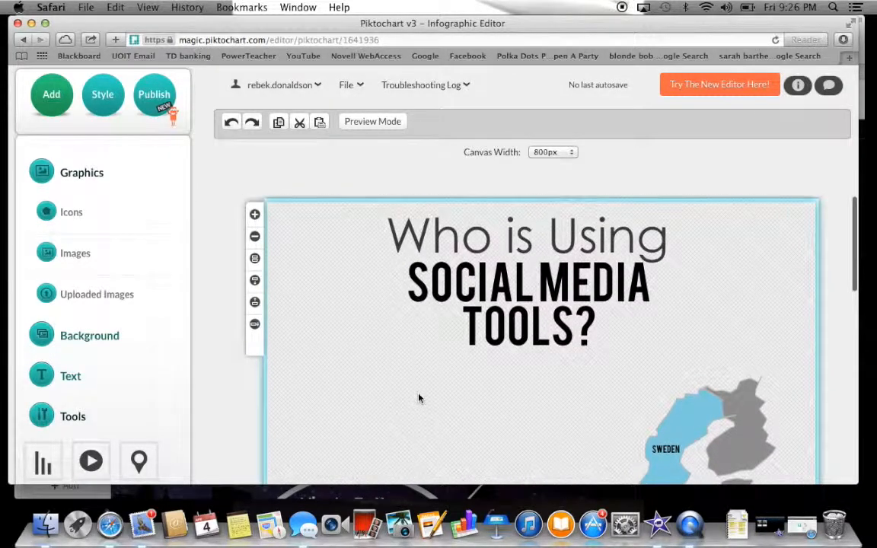
pyautogui.scroll(-10, 418, 398)
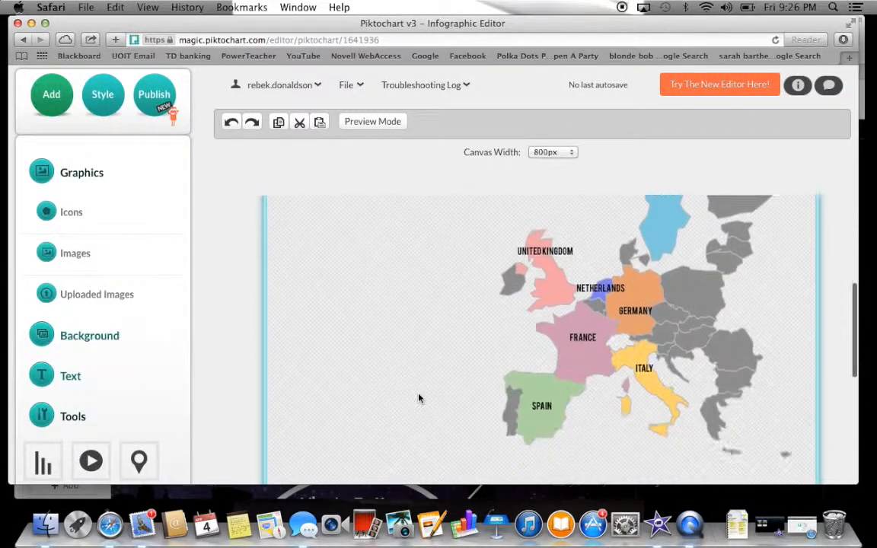
pyautogui.scroll(10, 418, 398)
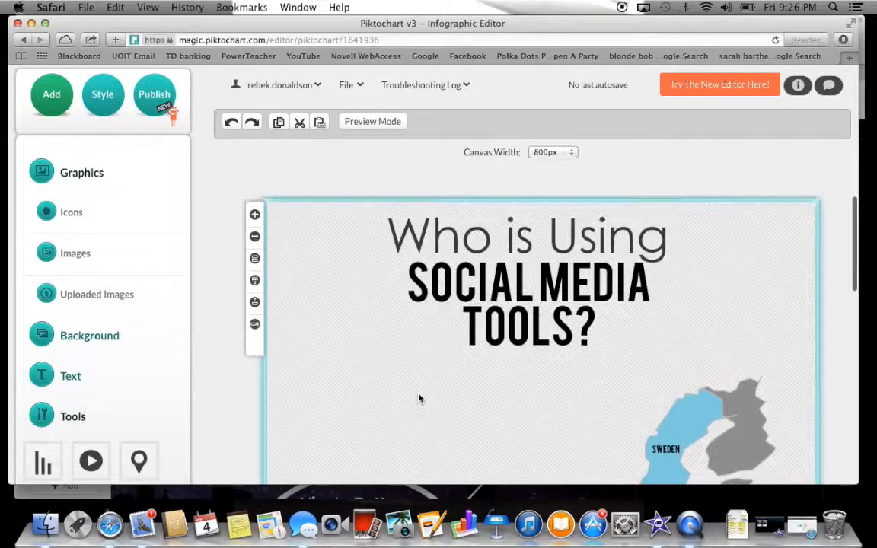
# Select the "Who is Using" and "Social Media Tools?" text boxes in turn to view their formatting options, and deselect them.
pyautogui.click(440, 232)
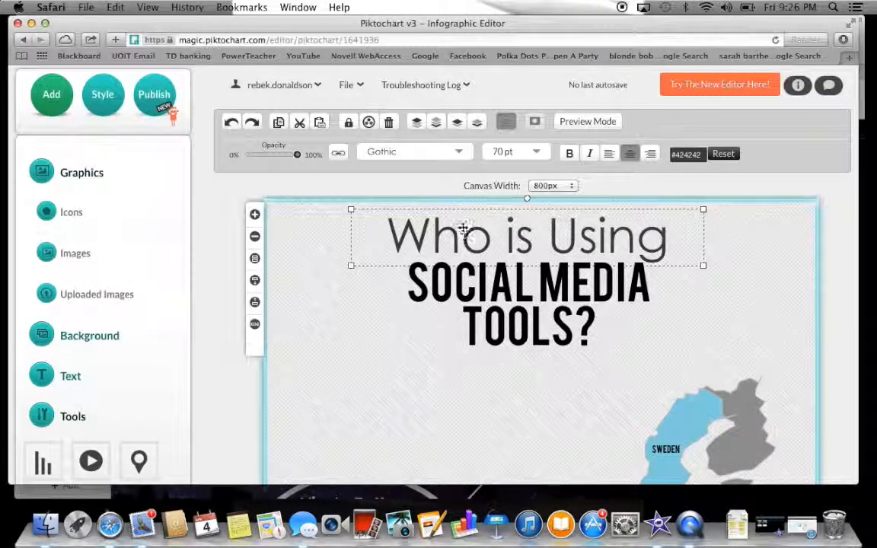
pyautogui.click(472, 308)
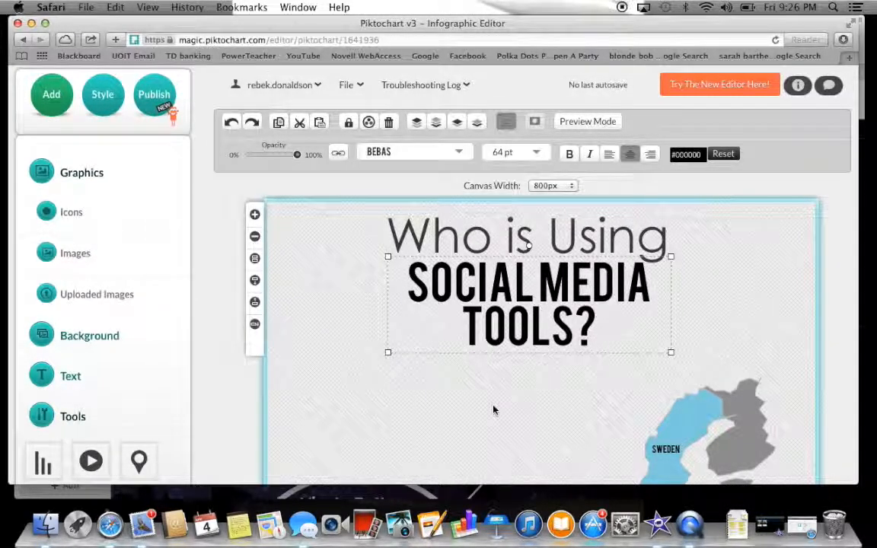
pyautogui.click(401, 376)
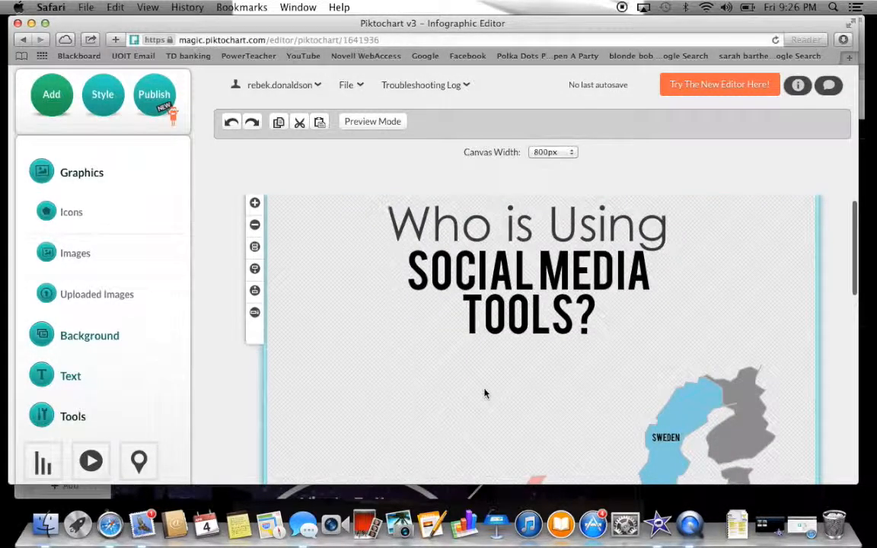
# Examine the labelled Europe map below the title and collapse the Tools section of the Add options.
pyautogui.scroll(-2, 485, 394)
pyautogui.scroll(-5, 484, 393)
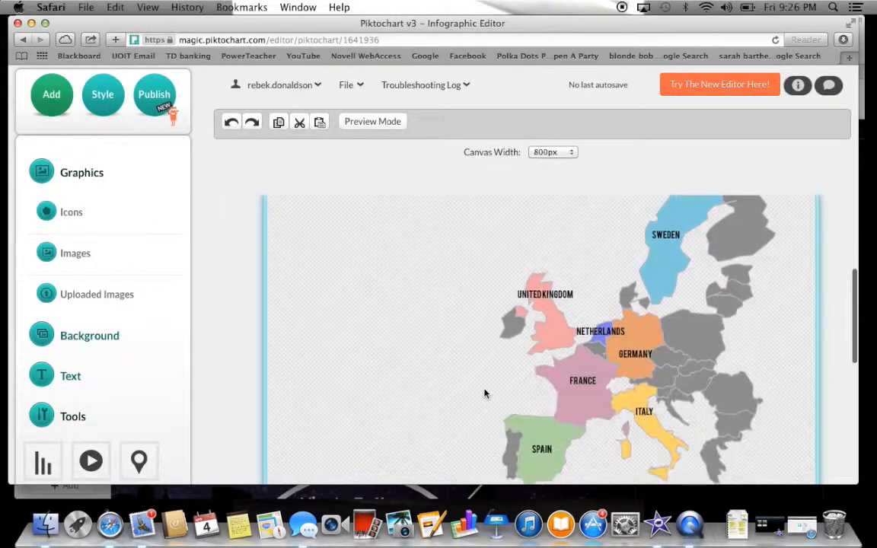
pyautogui.scroll(-2, 485, 394)
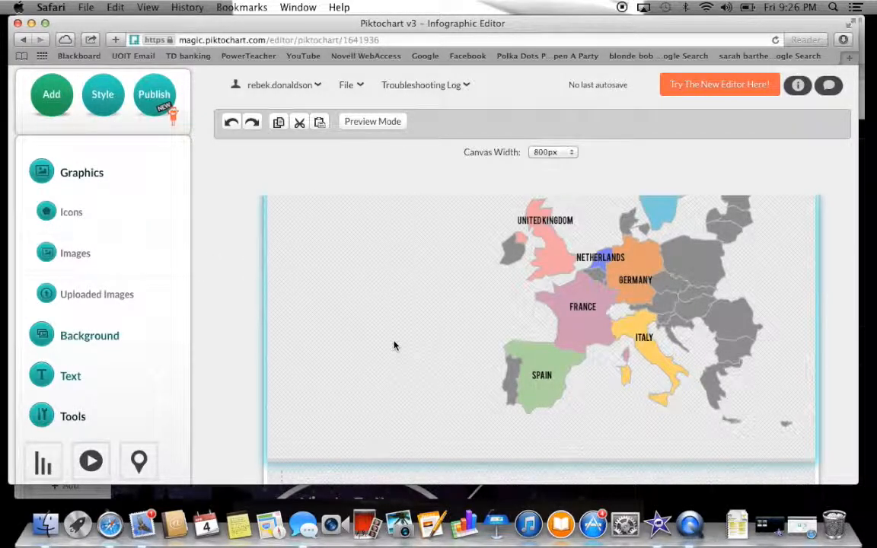
pyautogui.scroll(5, 394, 344)
pyautogui.scroll(2, 393, 344)
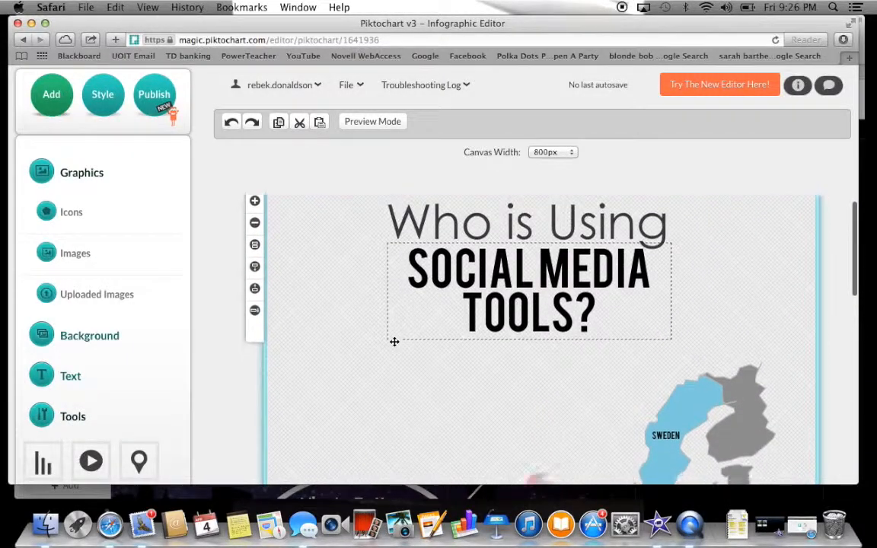
pyautogui.scroll(-5, 394, 344)
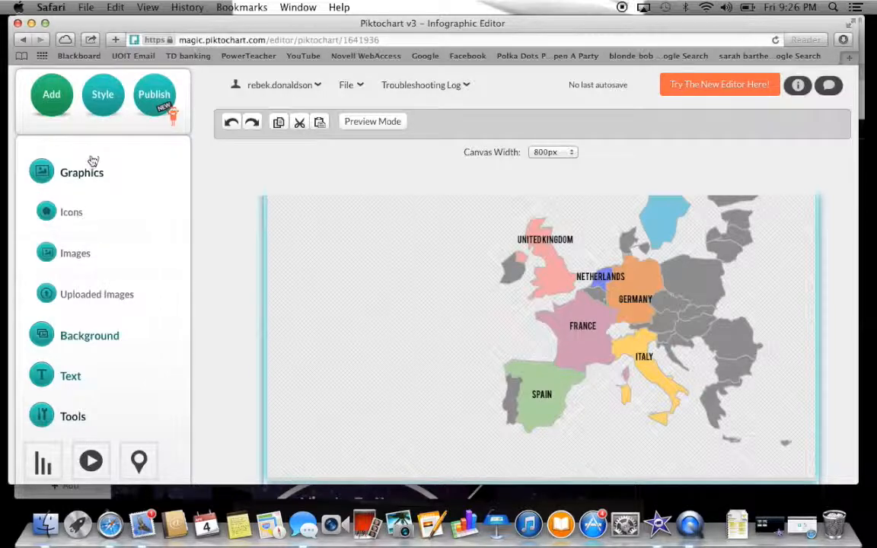
pyautogui.scroll(-1, 91, 254)
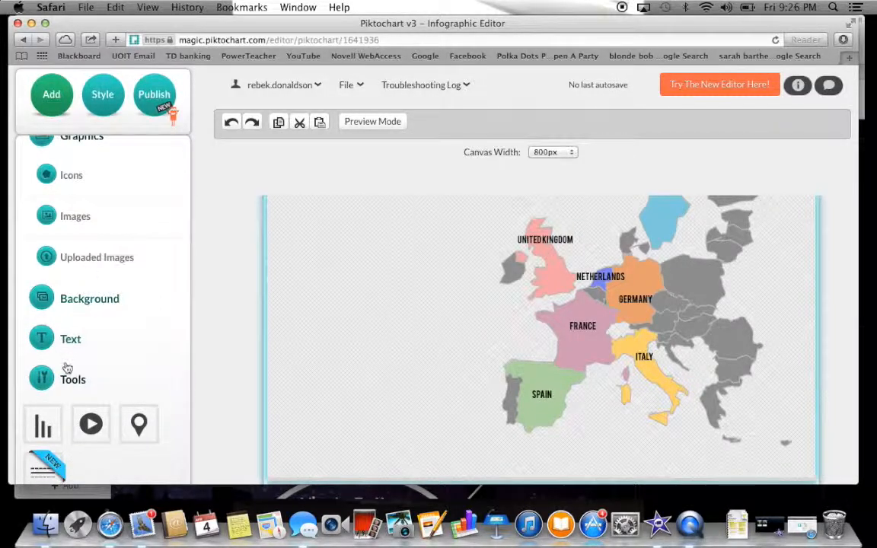
pyautogui.click(62, 387)
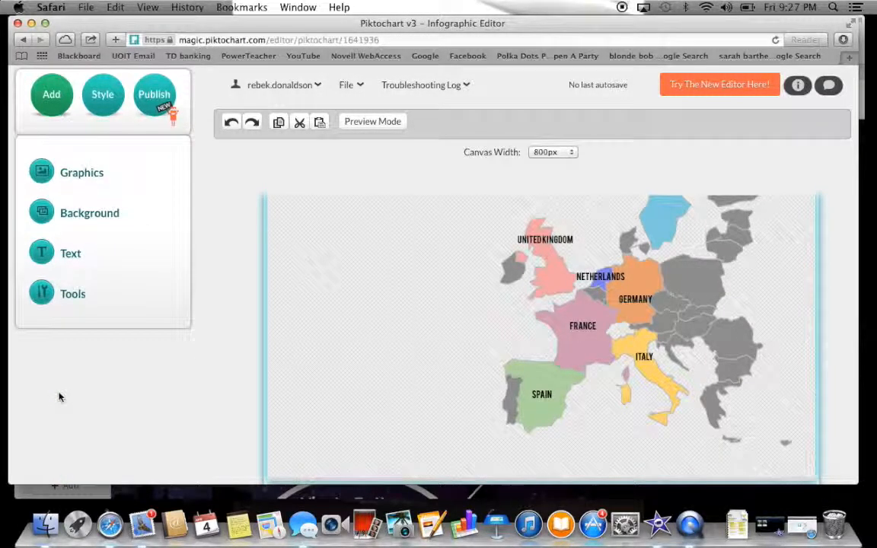
# Open the map tool and preview the available maps, including Oceania, Australia, Asia, South America and the world.
pyautogui.click(46, 292)
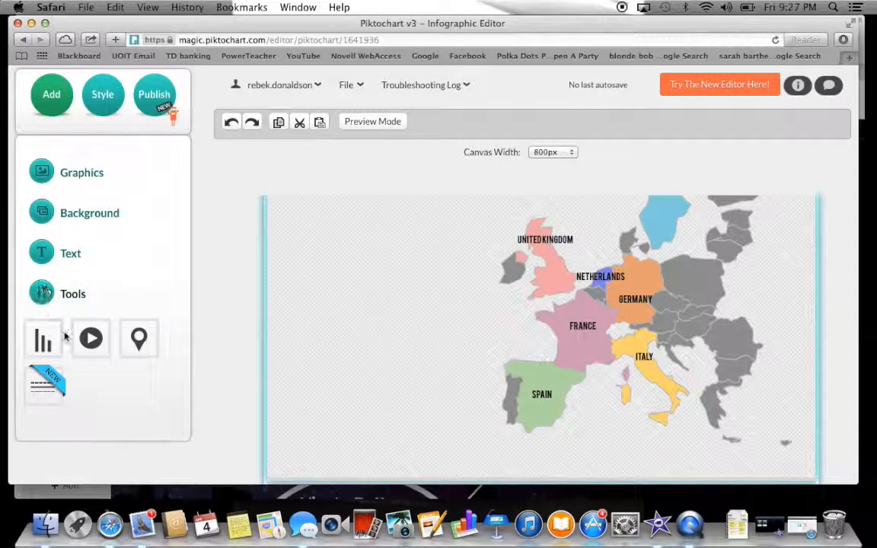
pyautogui.click(140, 341)
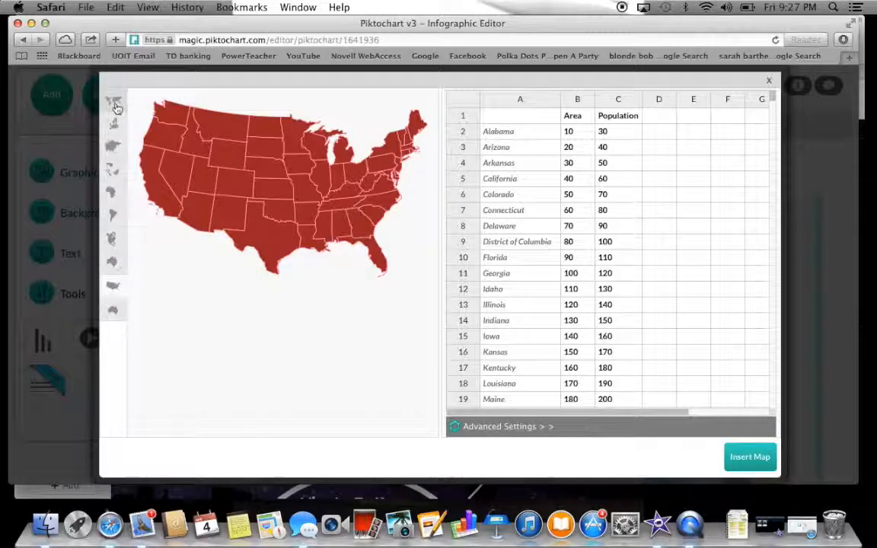
pyautogui.click(113, 263)
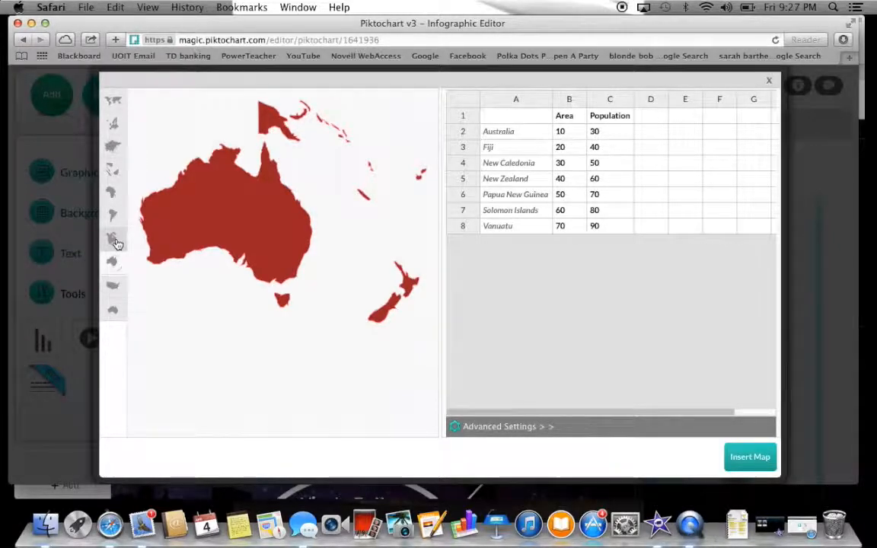
pyautogui.click(113, 241)
pyautogui.click(112, 319)
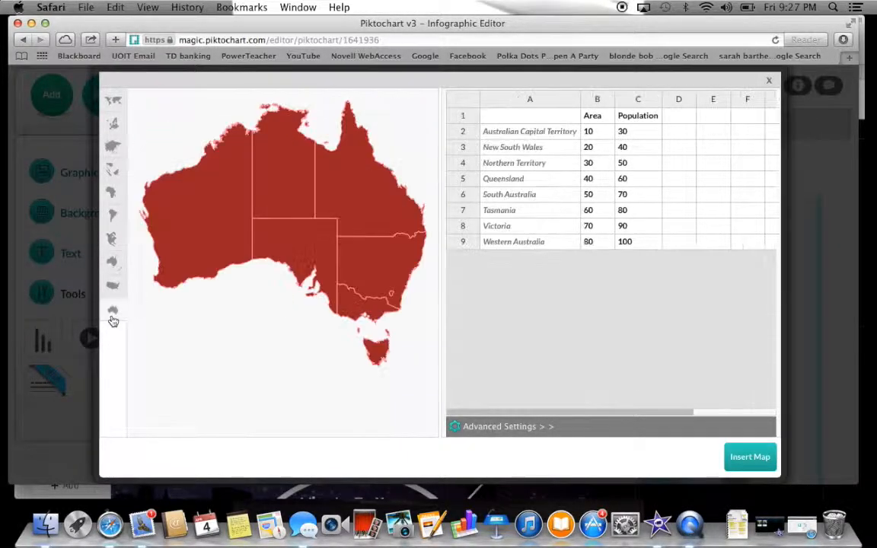
pyautogui.click(115, 144)
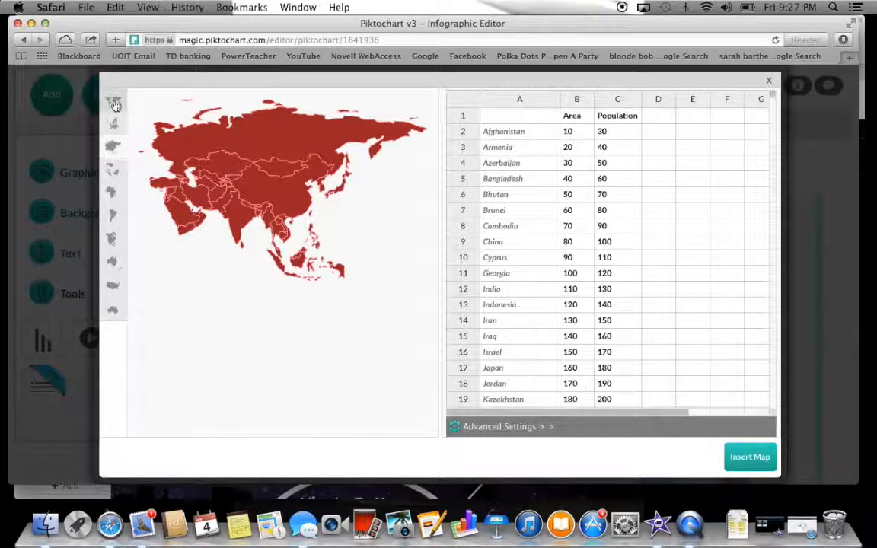
pyautogui.click(114, 191)
pyautogui.click(114, 218)
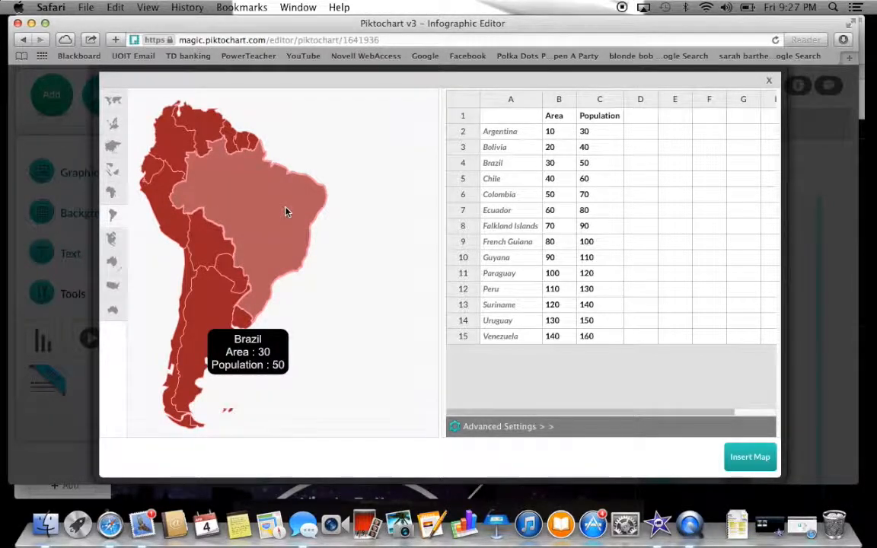
pyautogui.click(114, 110)
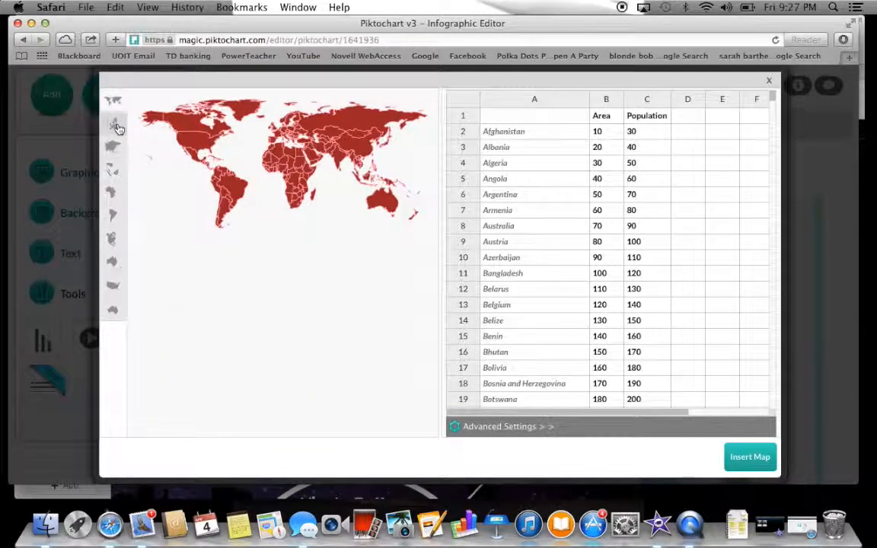
# Switch to the Europe map and look through its table of country area and population data.
pyautogui.click(117, 125)
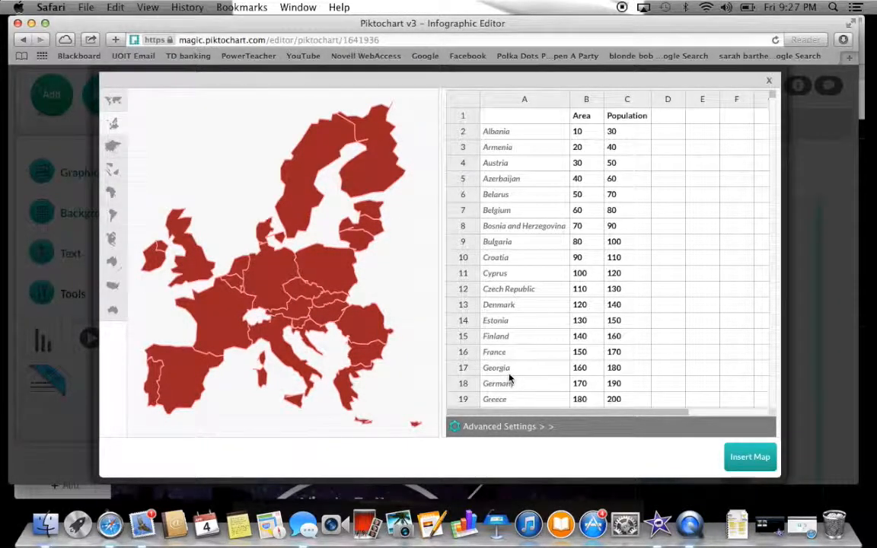
pyautogui.scroll(-10, 510, 378)
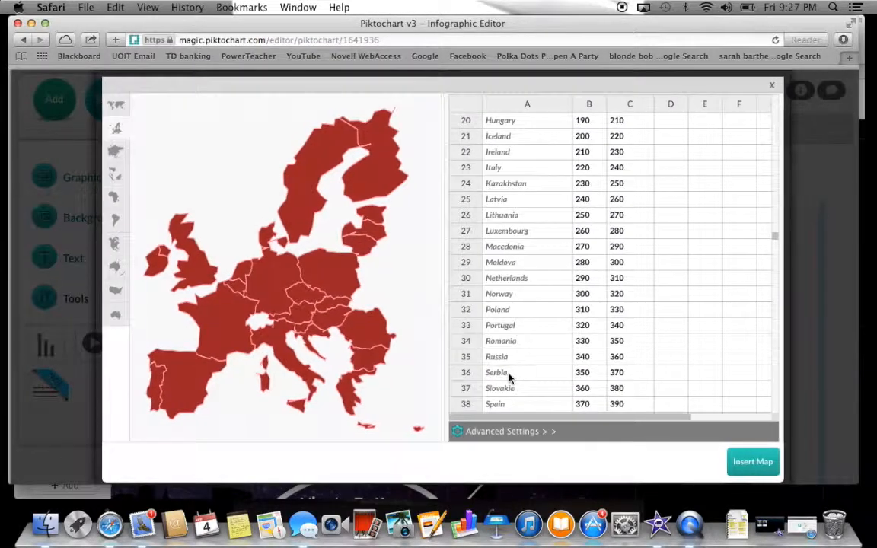
pyautogui.scroll(-2, 509, 378)
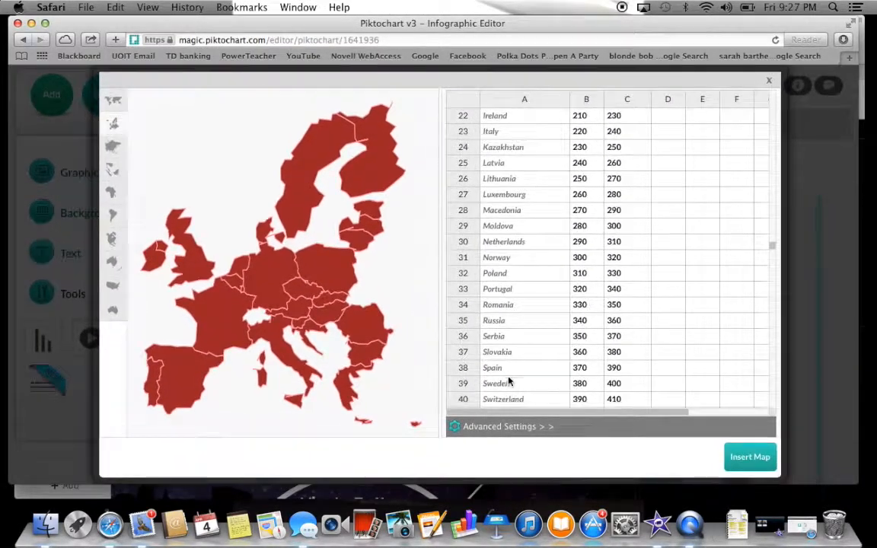
# In the Europe map's advanced settings, give Germany the blue custom color #0000ff.
pyautogui.click(501, 428)
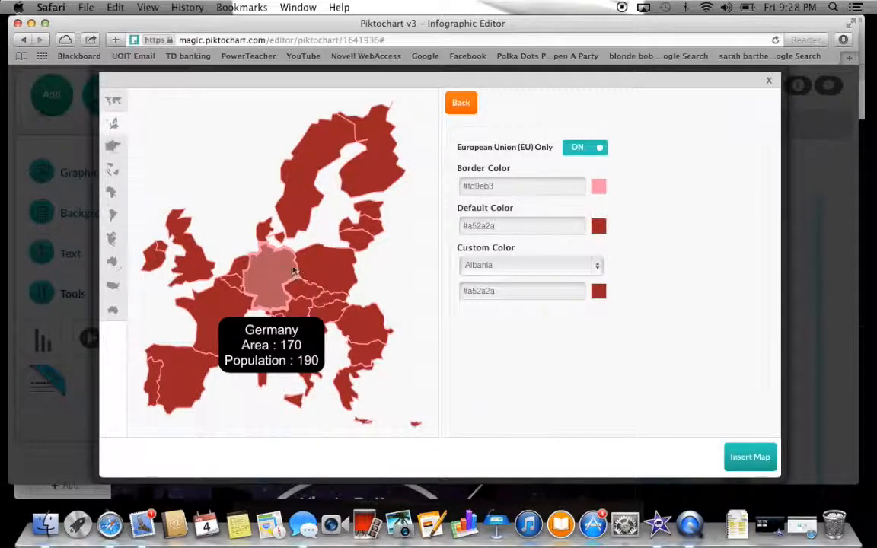
pyautogui.click(523, 267)
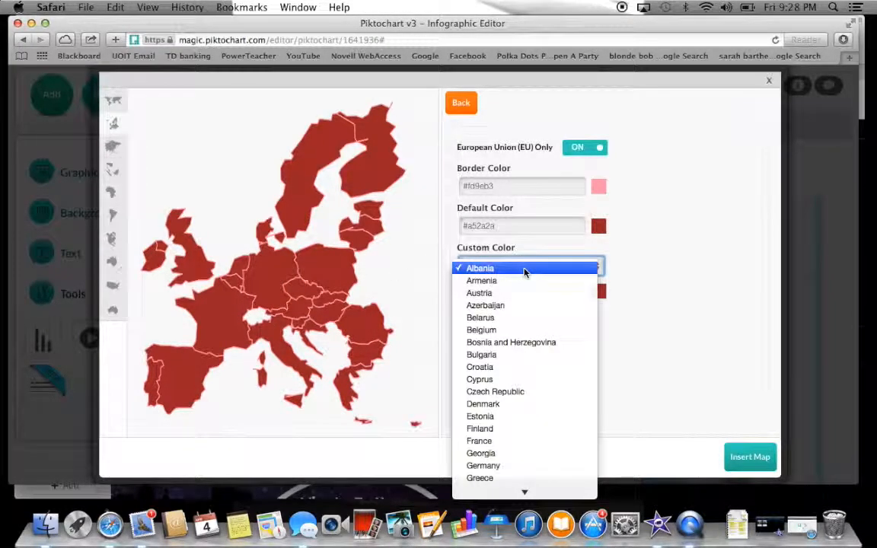
pyautogui.click(496, 466)
pyautogui.click(598, 292)
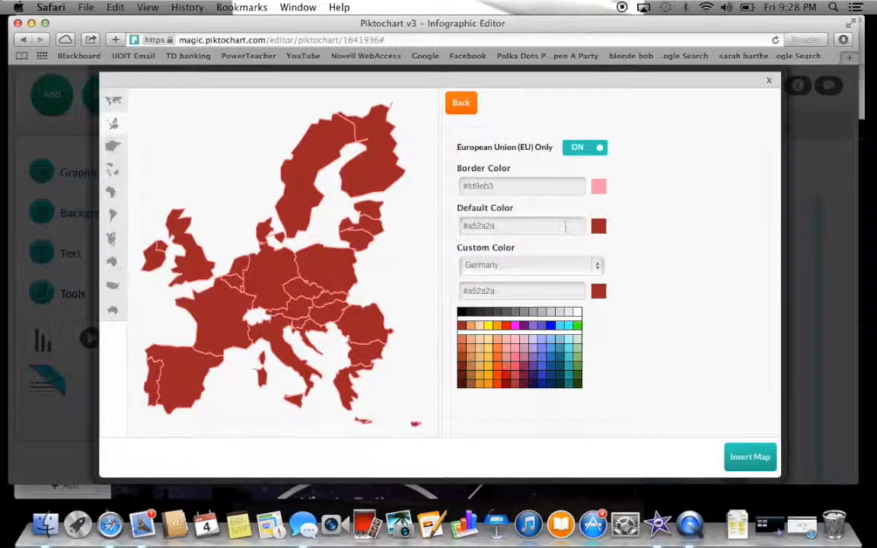
pyautogui.click(553, 326)
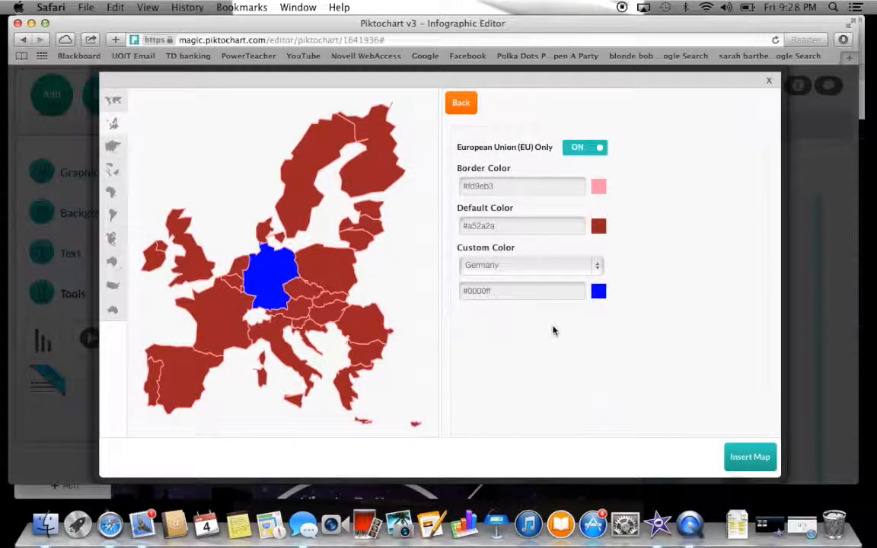
# Give Finland the purple custom color #9370db and close the map editor without inserting the map.
pyautogui.click(597, 267)
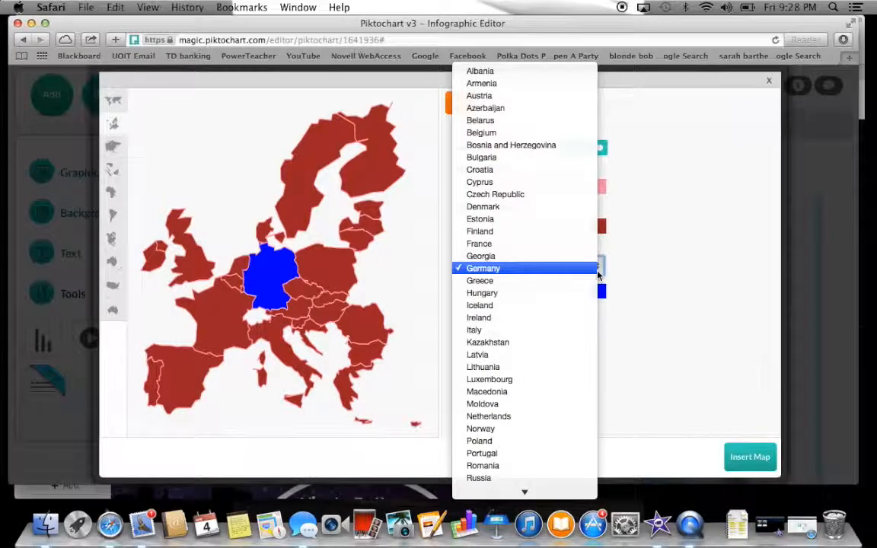
pyautogui.click(532, 231)
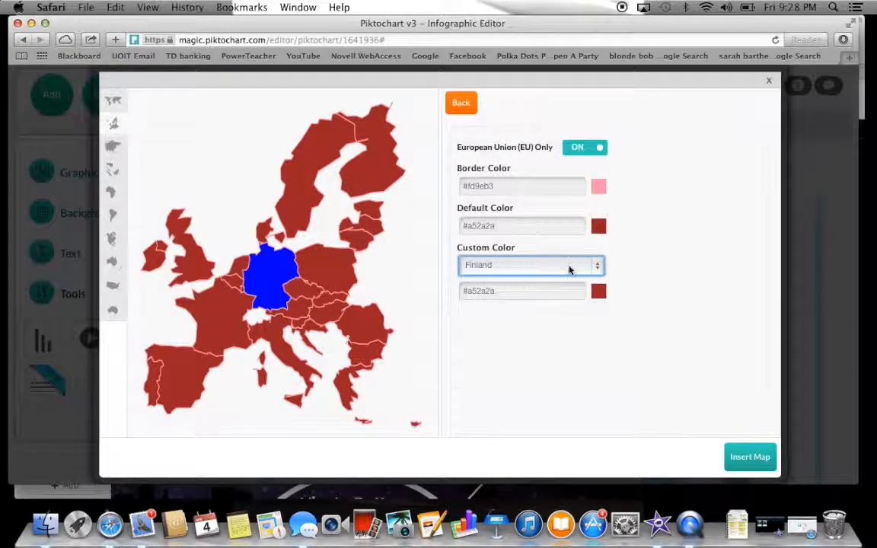
pyautogui.click(602, 295)
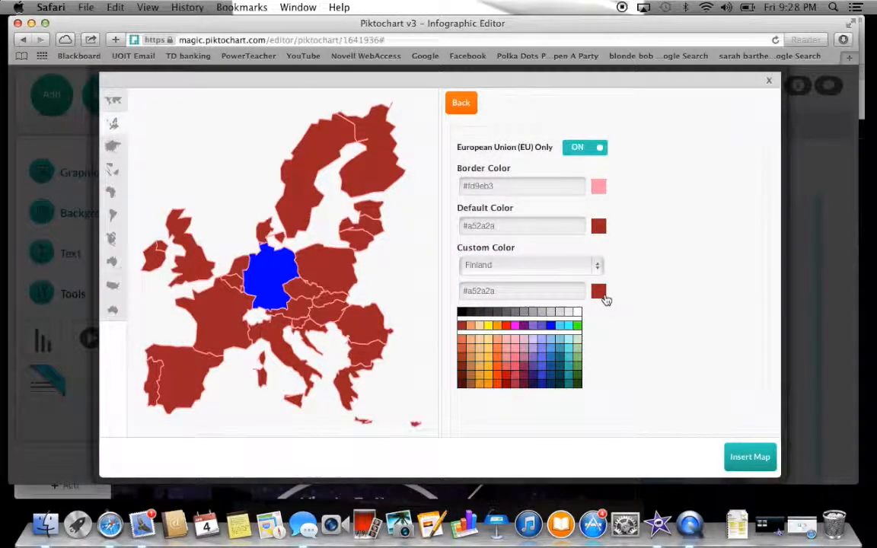
pyautogui.click(536, 331)
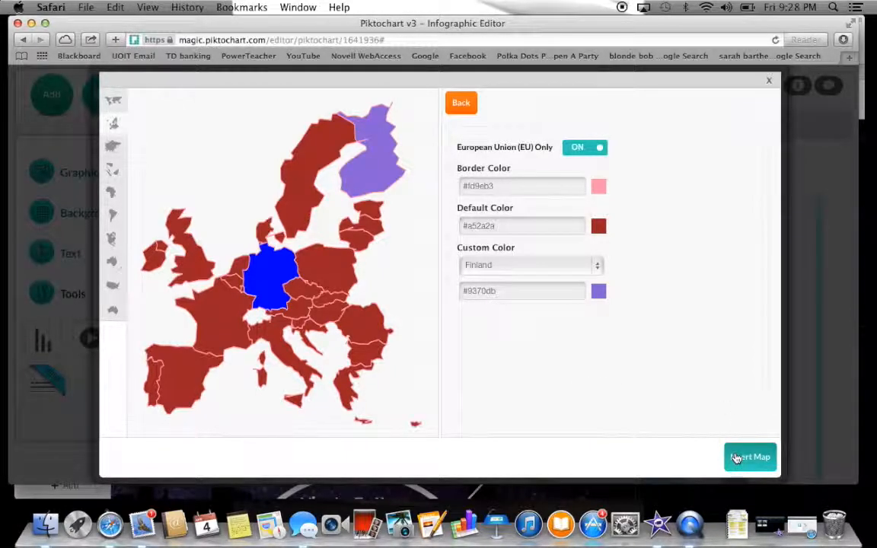
pyautogui.click(770, 82)
# Open the infographic's existing Europe map for editing, review its country data and advanced color settings, and close it without changes.
pyautogui.click(716, 416)
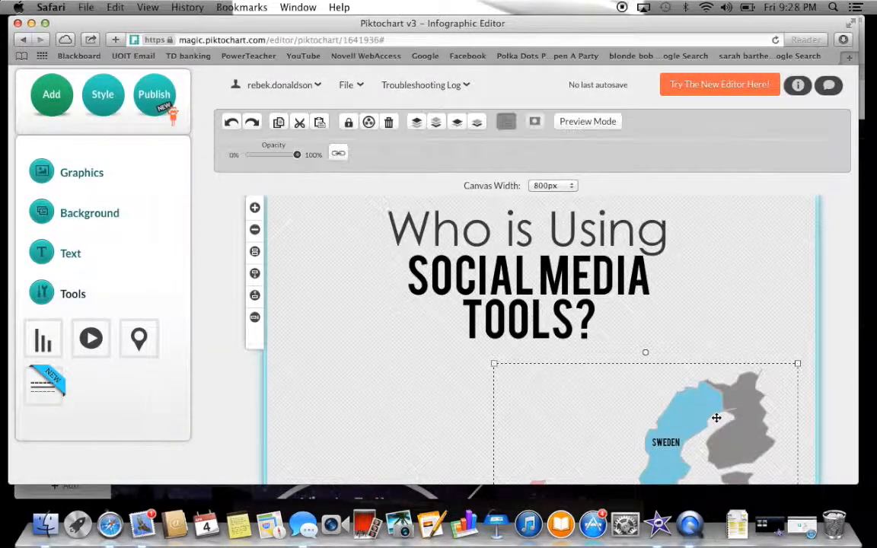
pyautogui.scroll(-5, 716, 417)
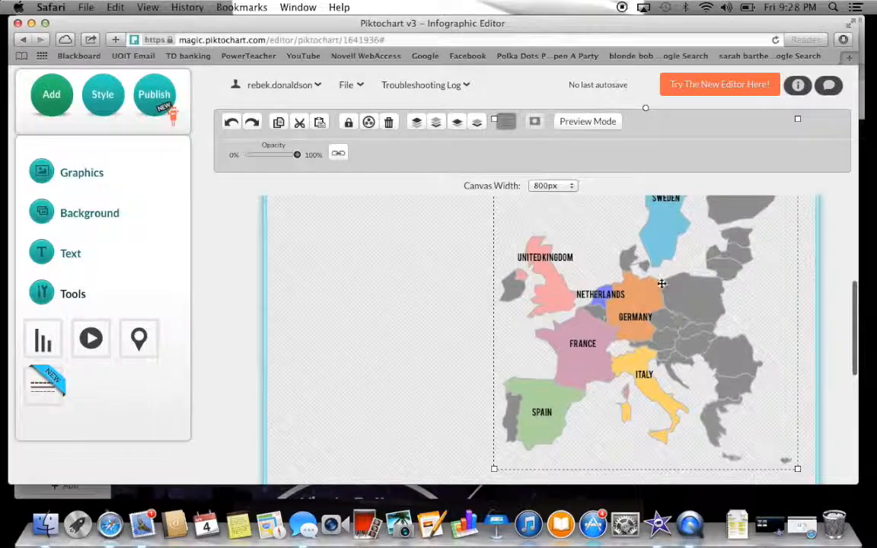
pyautogui.doubleClick(660, 282)
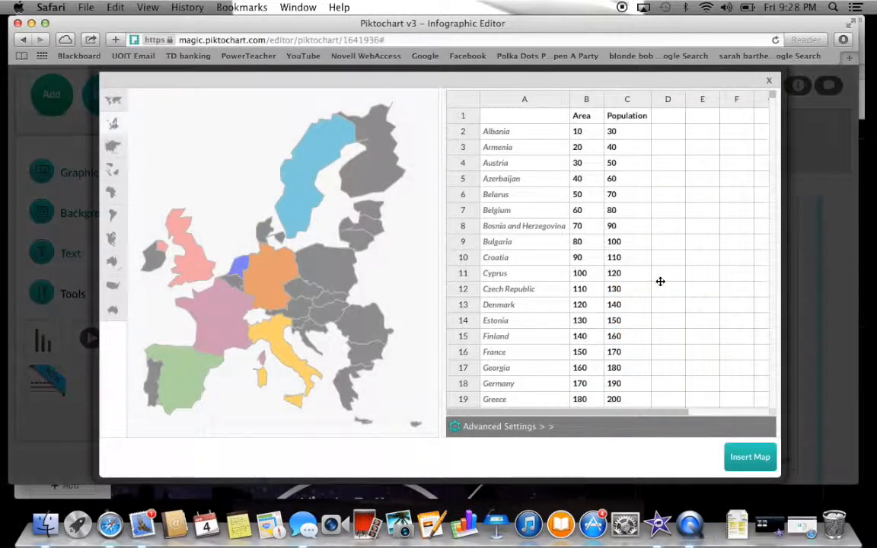
pyautogui.scroll(-2, 526, 230)
pyautogui.scroll(-10, 527, 230)
pyautogui.scroll(12, 525, 237)
pyautogui.click(501, 429)
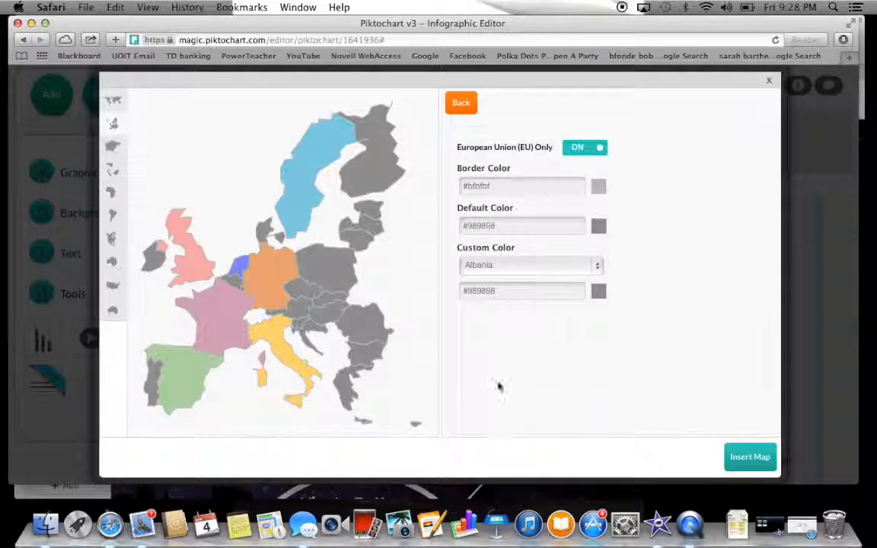
pyautogui.click(768, 82)
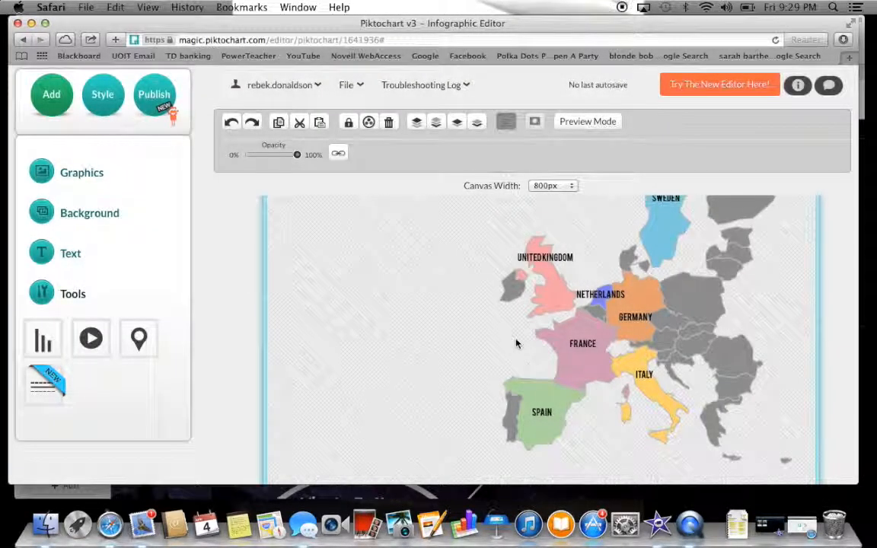
# Select the block below the Europe map and look over its horizontal bar chart and country legend.
pyautogui.scroll(-5, 515, 343)
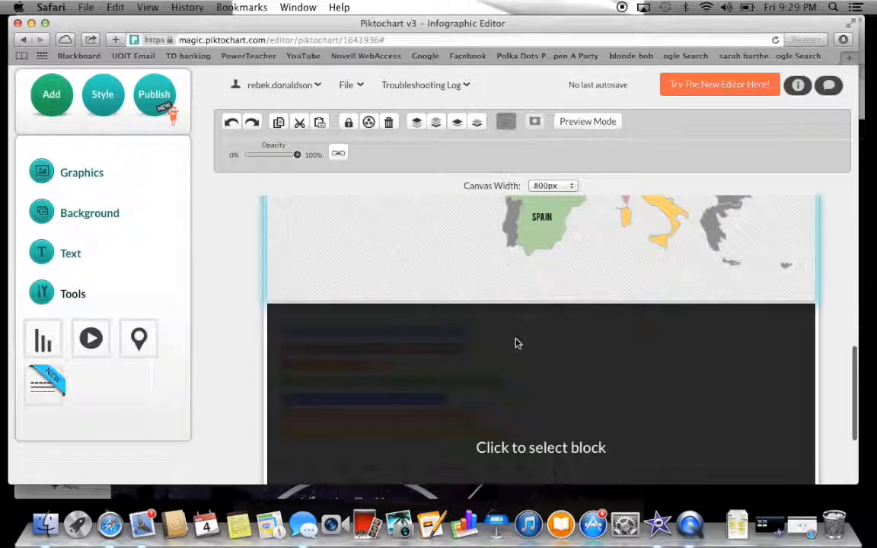
pyautogui.scroll(-5, 515, 344)
pyautogui.click(609, 344)
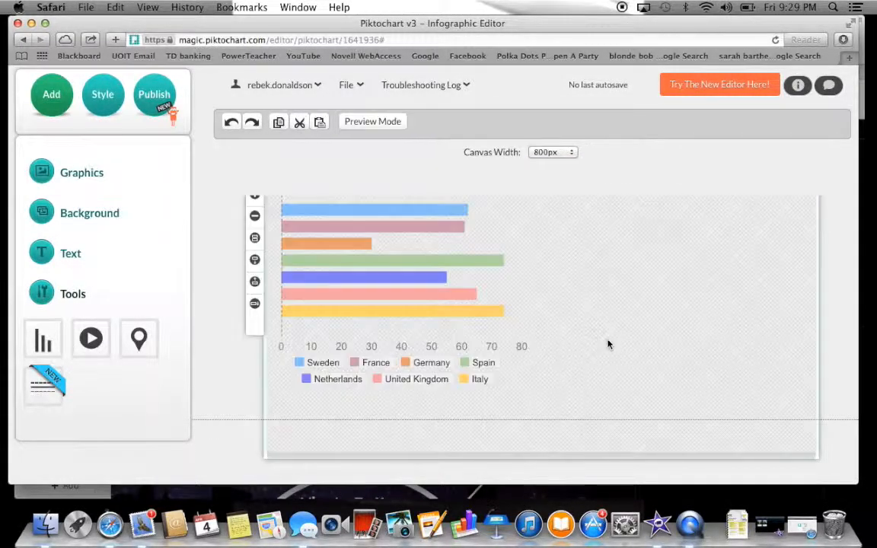
pyautogui.scroll(1, 608, 345)
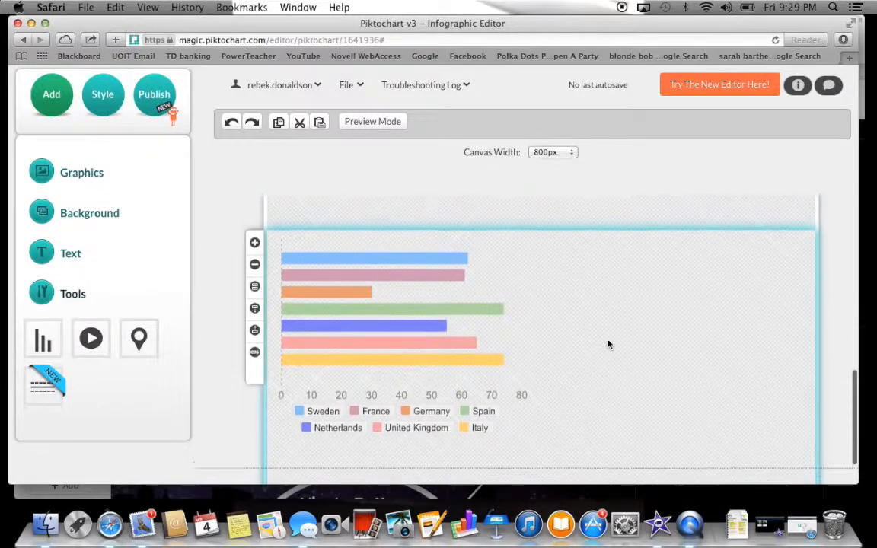
pyautogui.scroll(1, 607, 344)
pyautogui.scroll(-2, 607, 344)
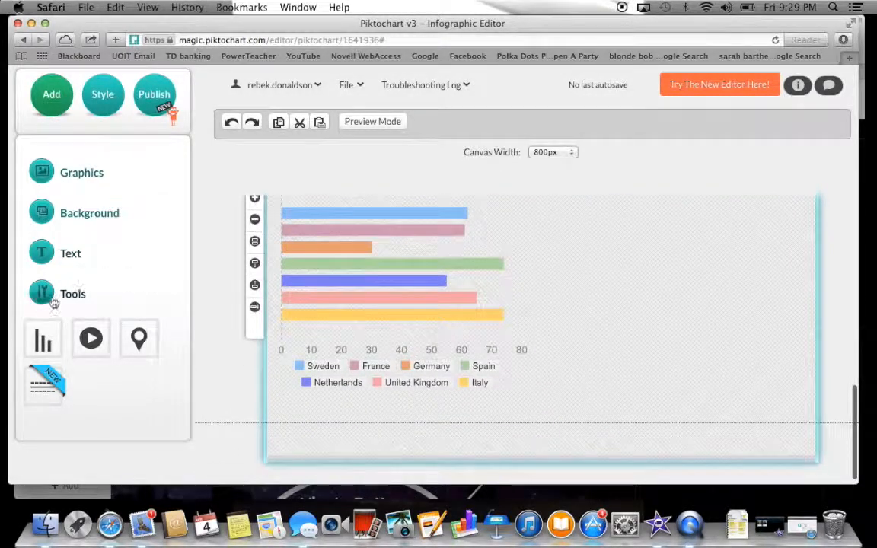
# Start a new chart and preview its sample data as bar, triangle, horizontal bar, line, area, scatter and pie charts.
pyautogui.click(43, 339)
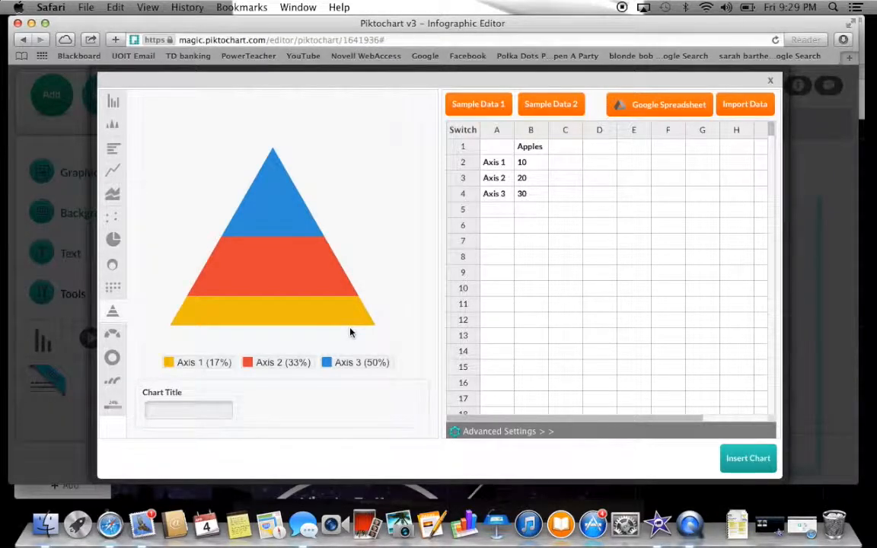
pyautogui.click(109, 106)
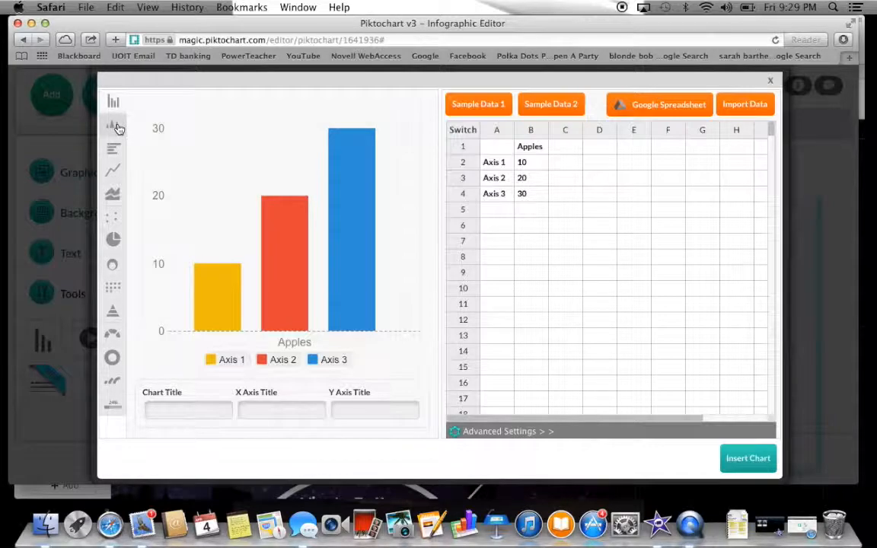
pyautogui.click(115, 126)
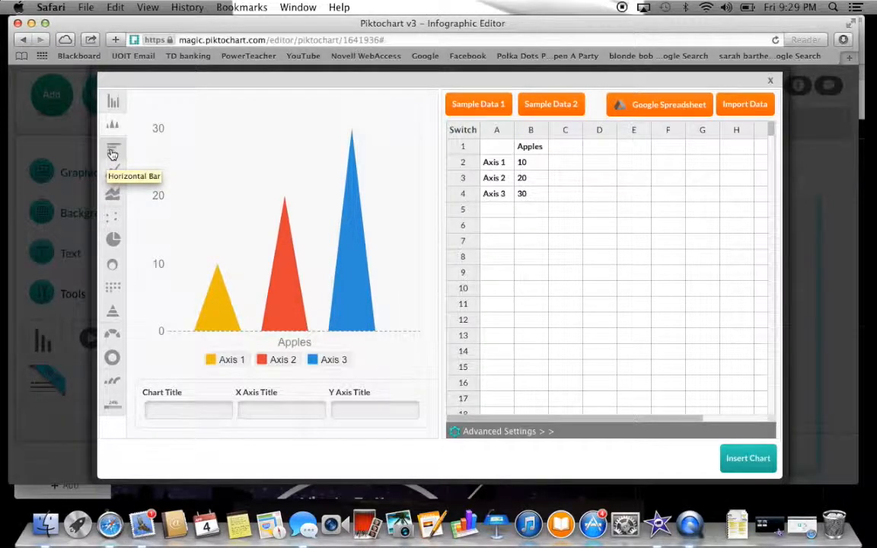
pyautogui.click(112, 153)
pyautogui.click(114, 173)
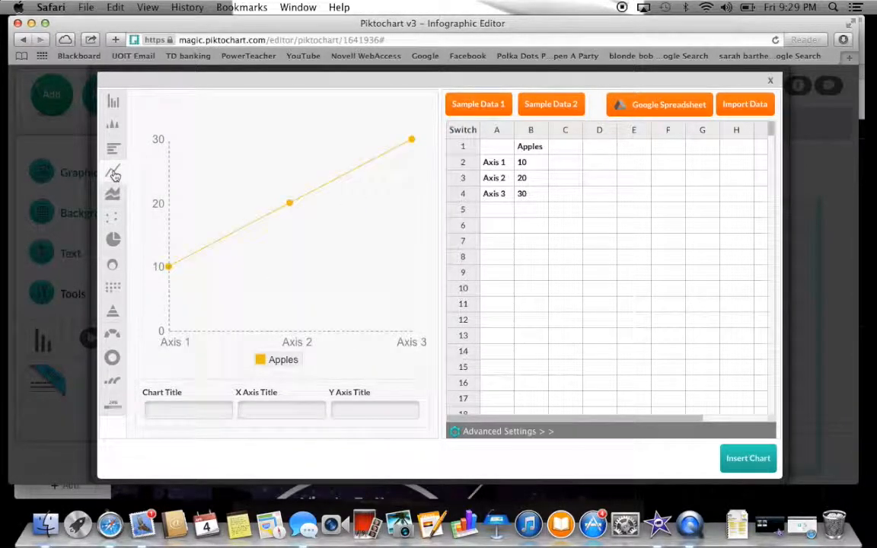
pyautogui.click(113, 198)
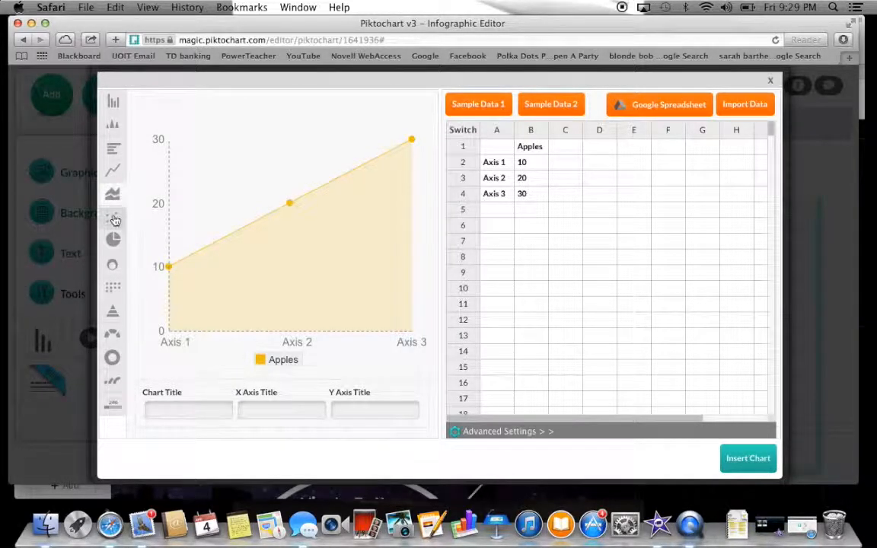
pyautogui.click(114, 219)
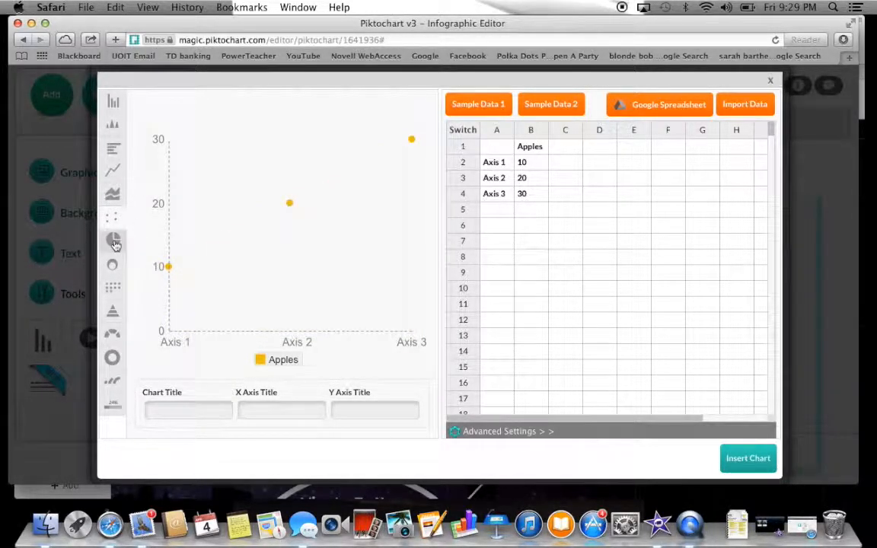
pyautogui.click(114, 241)
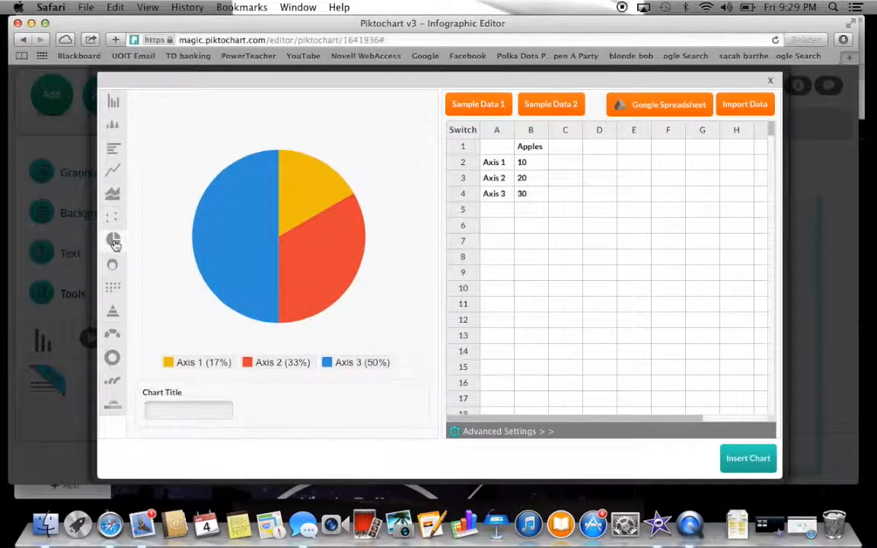
# Preview the sample data in the remaining chart types, from nested circles, Icon Matrix and pyramid through the percentage progress bars.
pyautogui.click(112, 265)
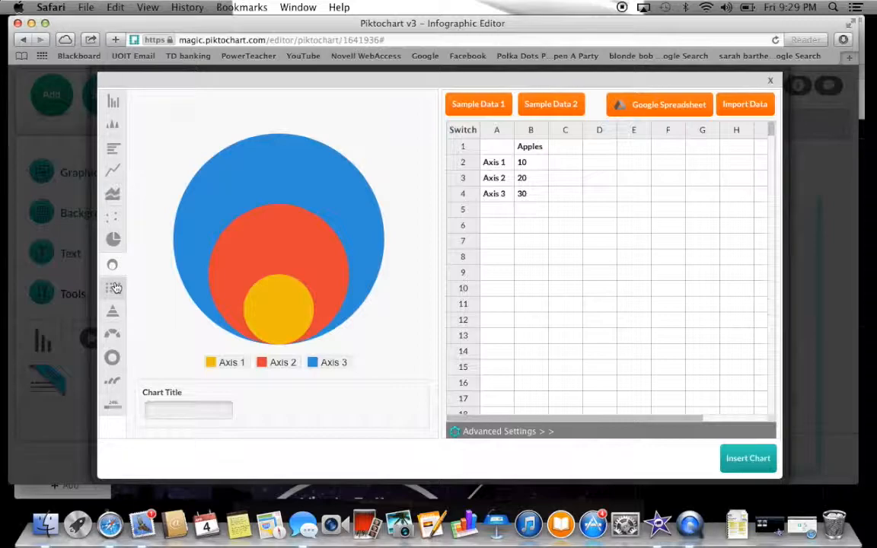
pyautogui.click(113, 287)
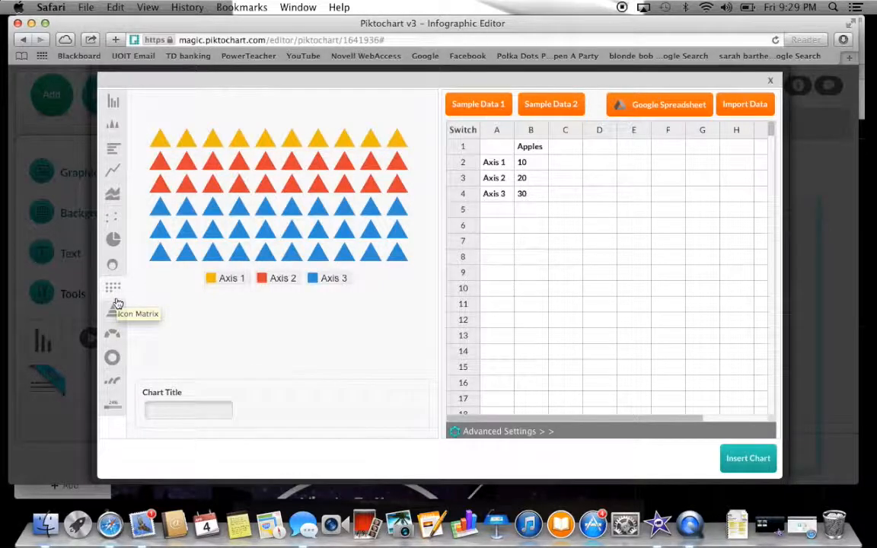
pyautogui.click(113, 315)
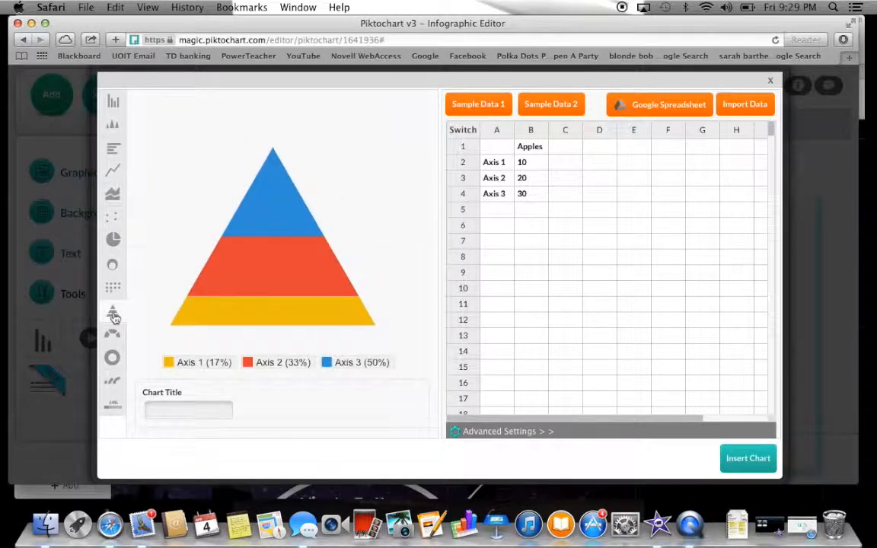
pyautogui.click(113, 336)
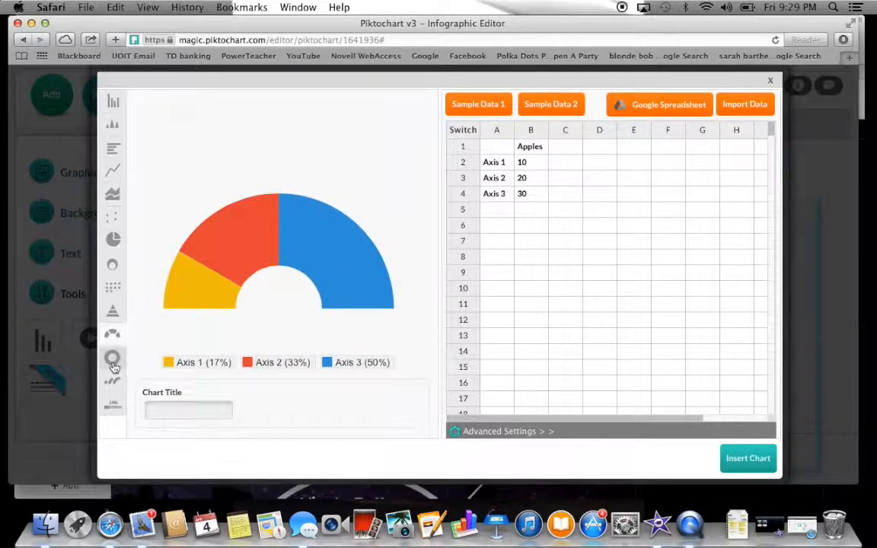
pyautogui.click(113, 356)
pyautogui.click(114, 379)
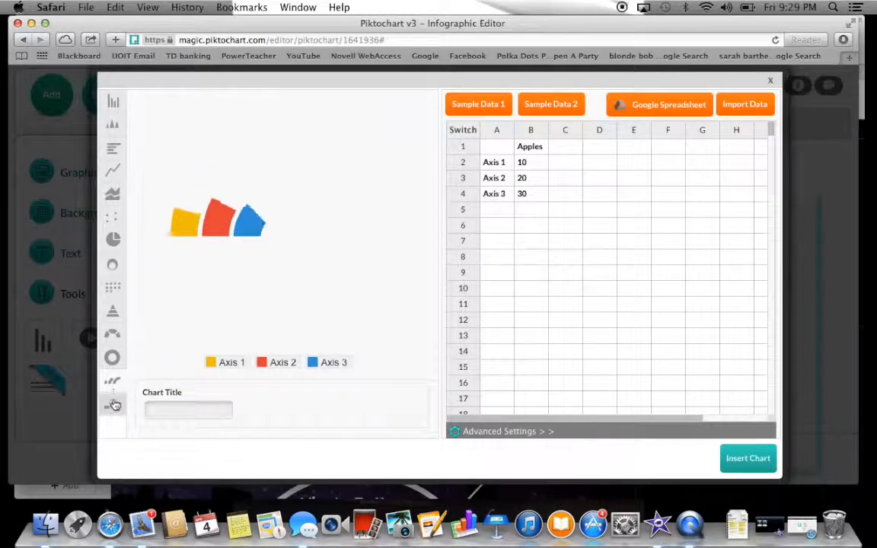
pyautogui.click(114, 409)
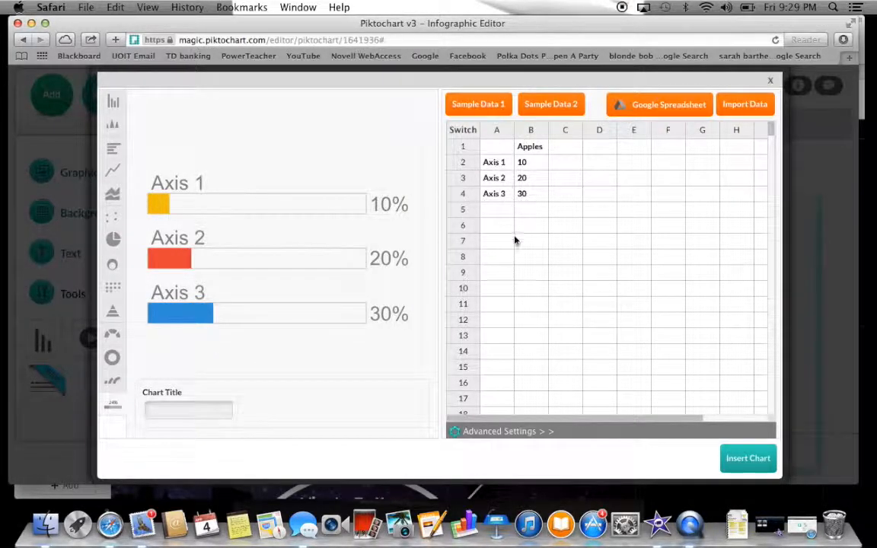
# Try Sample Data 1 and Sample Data 2 in the new chart, review its advanced settings, and close the chart editor without inserting.
pyautogui.click(467, 108)
pyautogui.click(540, 197)
pyautogui.click(548, 107)
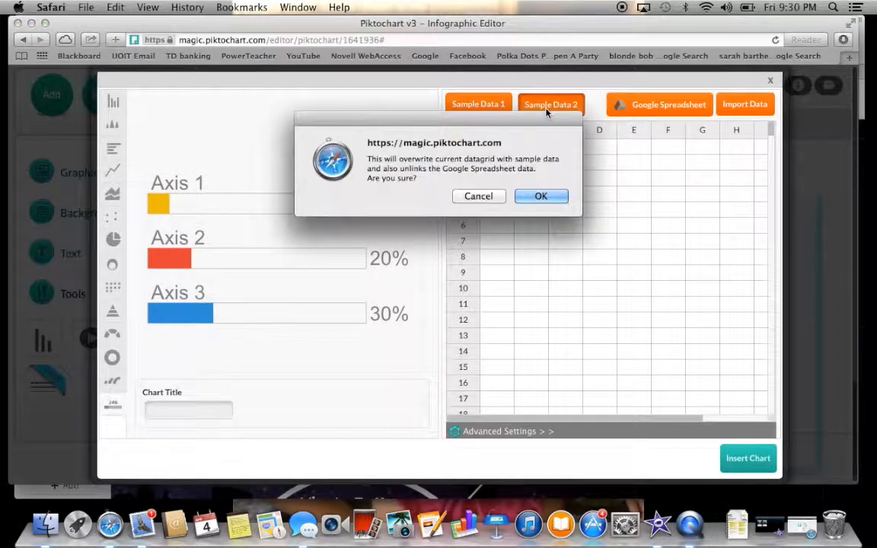
pyautogui.click(542, 195)
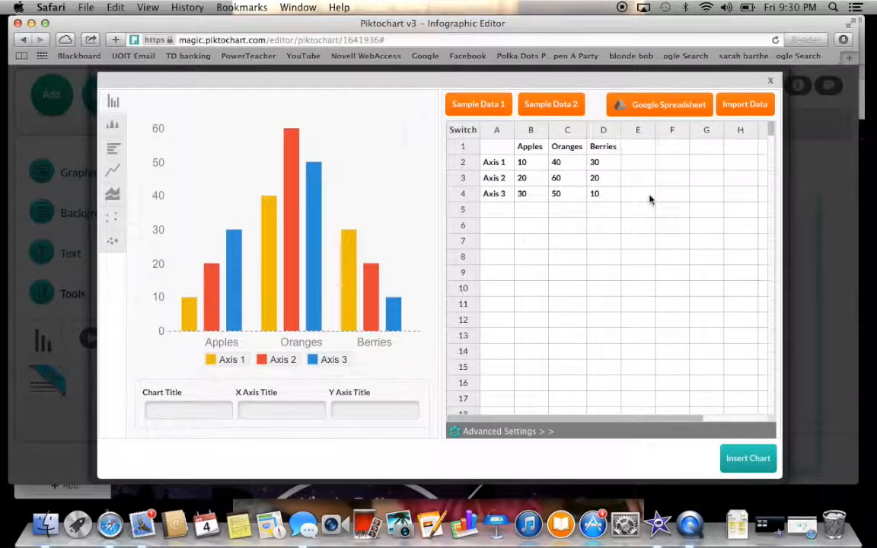
pyautogui.click(517, 431)
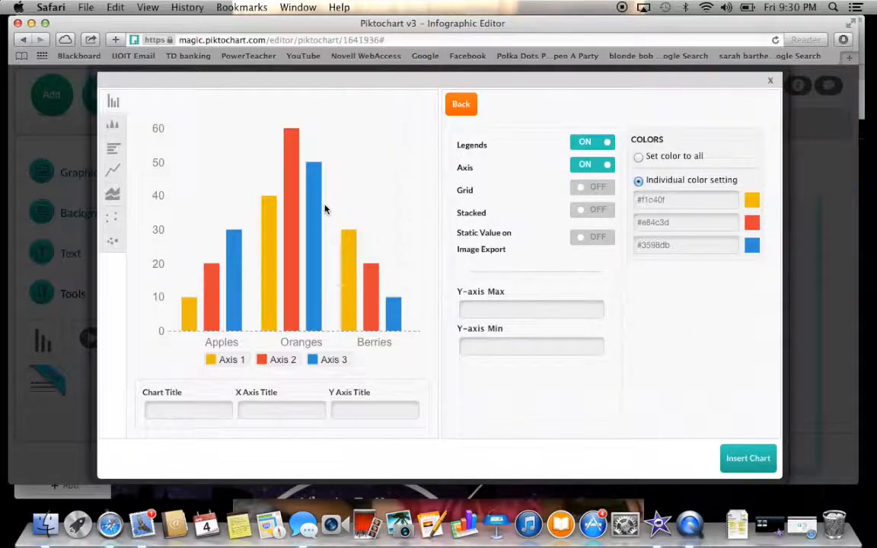
pyautogui.click(772, 84)
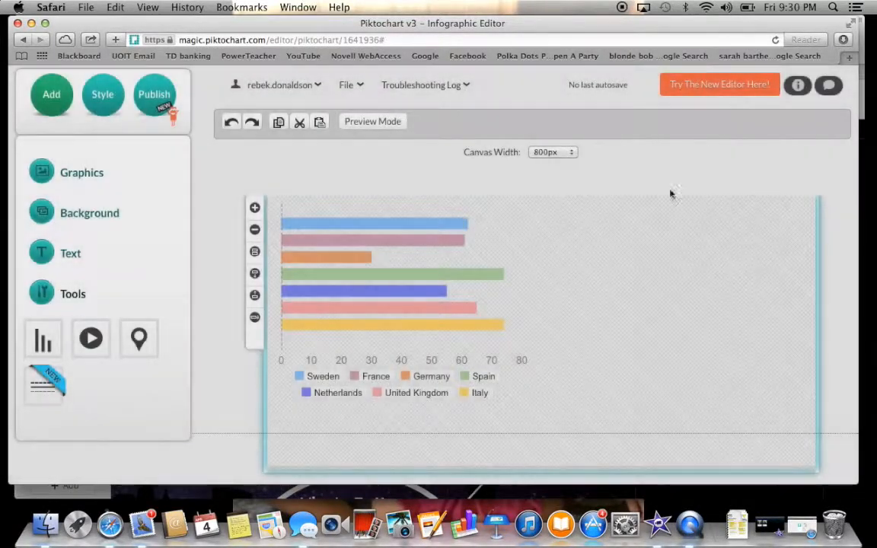
# Give the infographic's horizontal country bar chart the title "Percentage of People Using Social Media Tools In the EU" and insert the updated chart.
pyautogui.scroll(5, 601, 282)
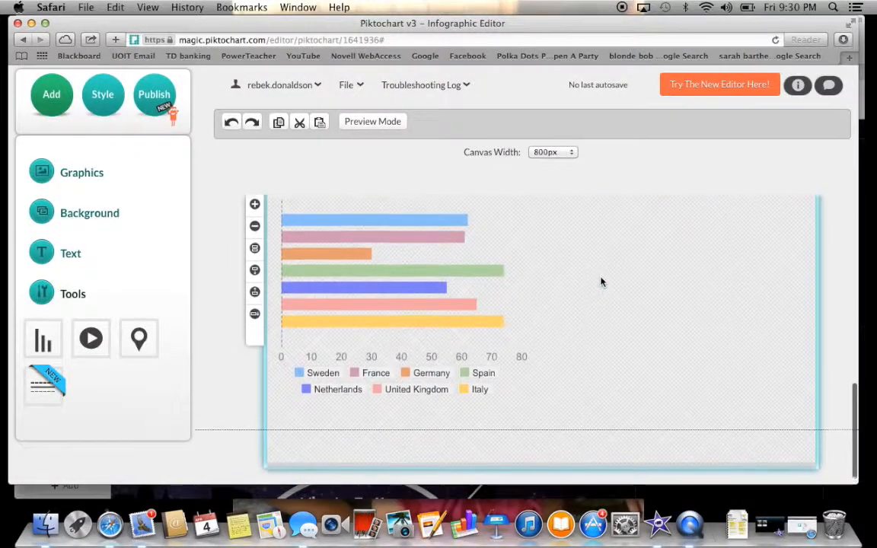
pyautogui.scroll(-5, 600, 282)
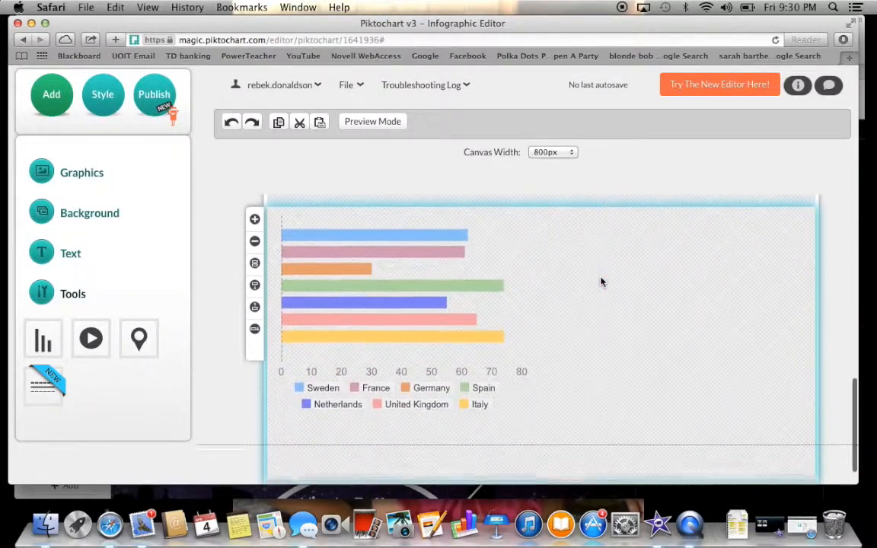
pyautogui.click(361, 304)
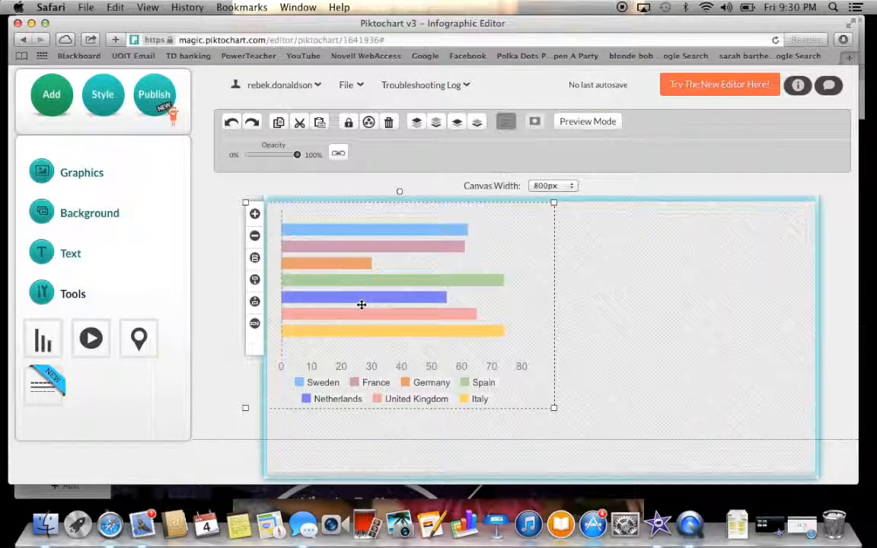
pyautogui.doubleClick(361, 305)
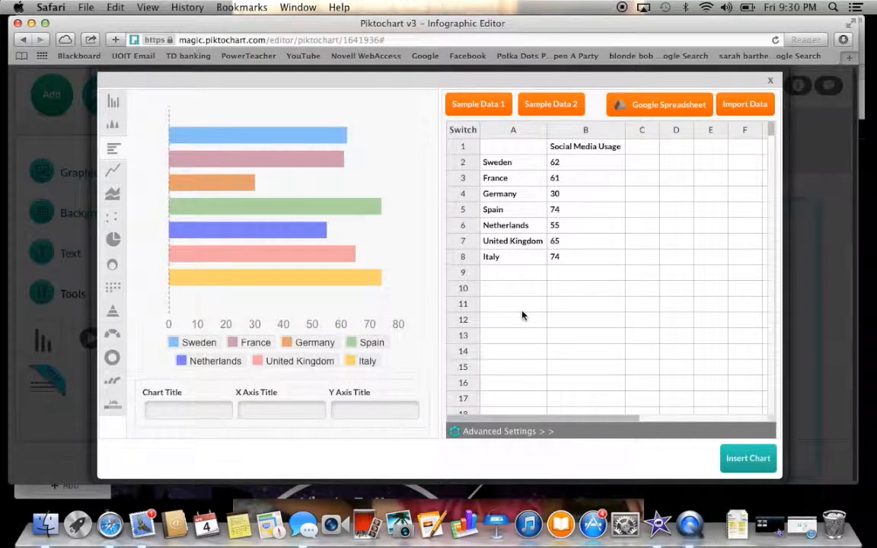
pyautogui.hscroll(3, 522, 315)
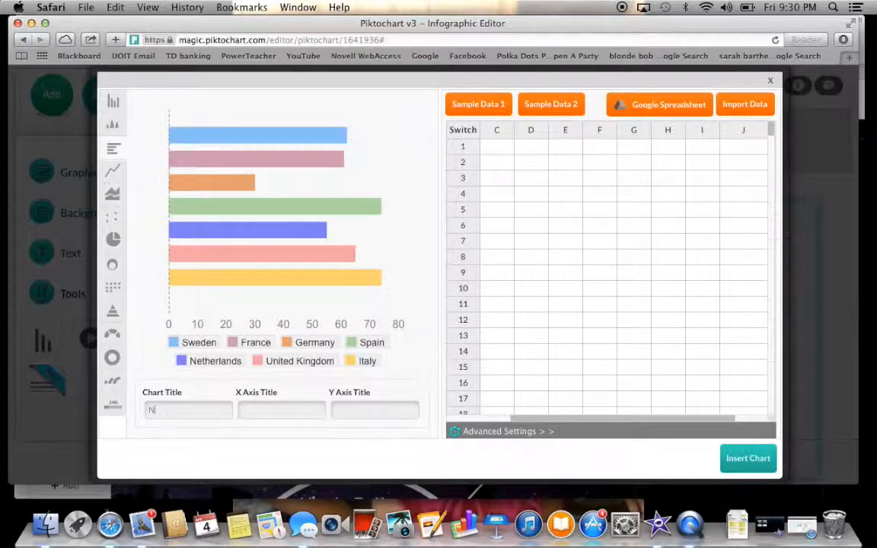
pyautogui.write('PErcentage of P')
pyautogui.write('eople Using')
pyautogui.write('Social Me')
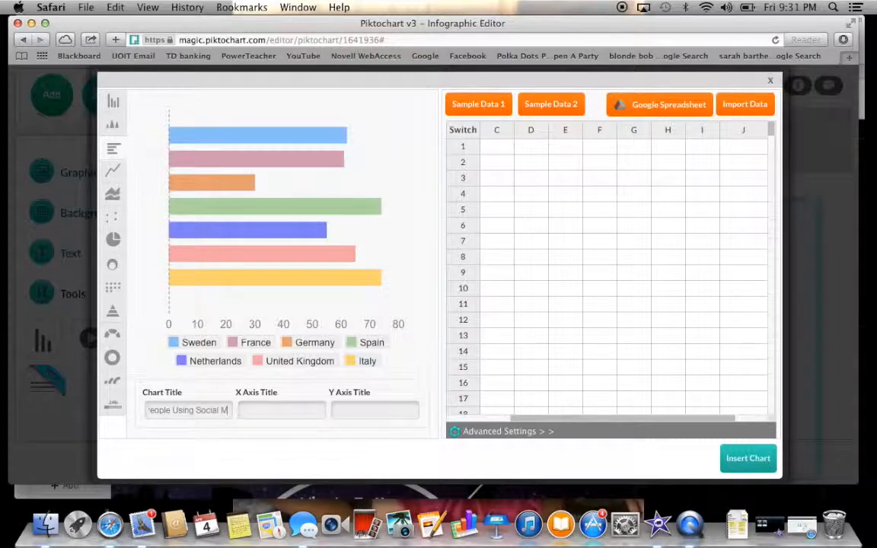
pyautogui.write('dia Tools in the EU')
pyautogui.click(742, 461)
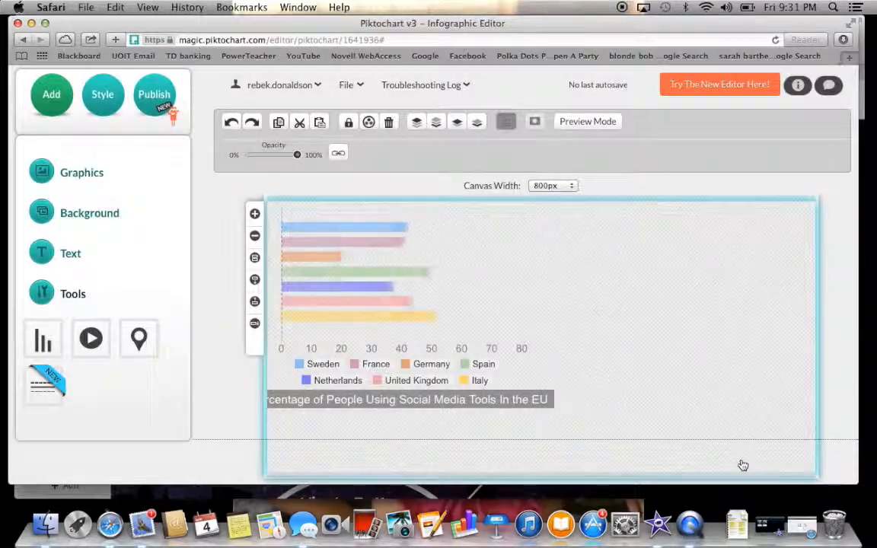
# Move the bar chart slightly to the right so its full title fits inside the block.
pyautogui.click(405, 383)
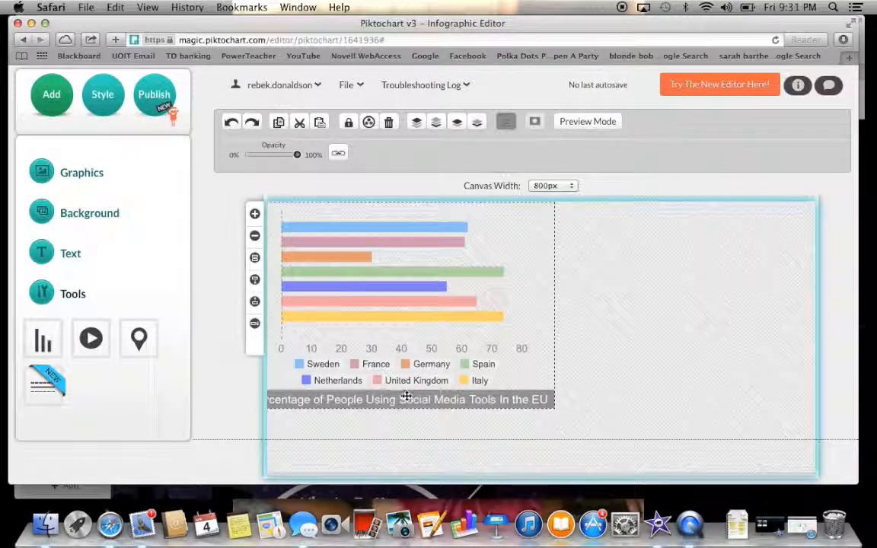
pyautogui.moveTo(377, 293); pyautogui.dragTo(404, 298)
pyautogui.click(618, 294)
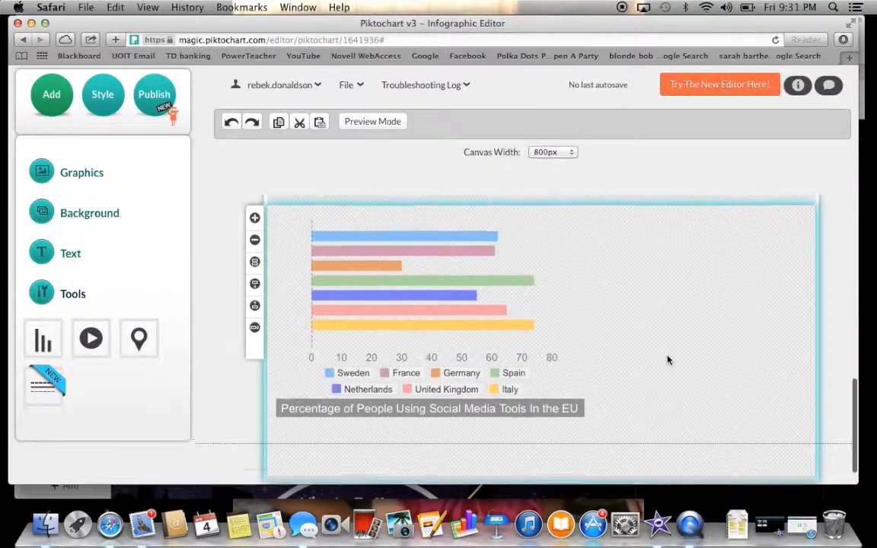
# Enlarge the bar chart from its lower-right corner to span about 80% of the block's width, and deselect it.
pyautogui.scroll(5, 668, 358)
pyautogui.scroll(-4, 668, 359)
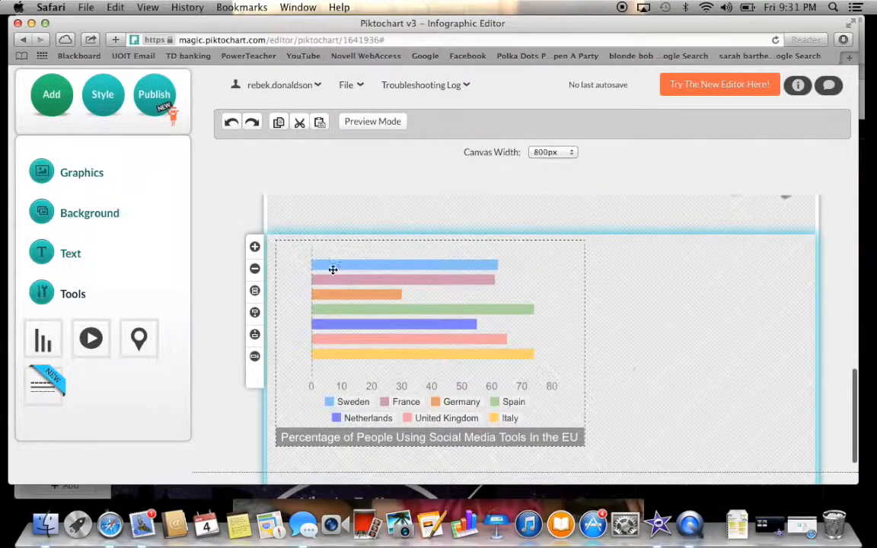
pyautogui.scroll(2, 622, 423)
pyautogui.scroll(5, 622, 423)
pyautogui.scroll(-2, 623, 417)
pyautogui.scroll(3, 623, 417)
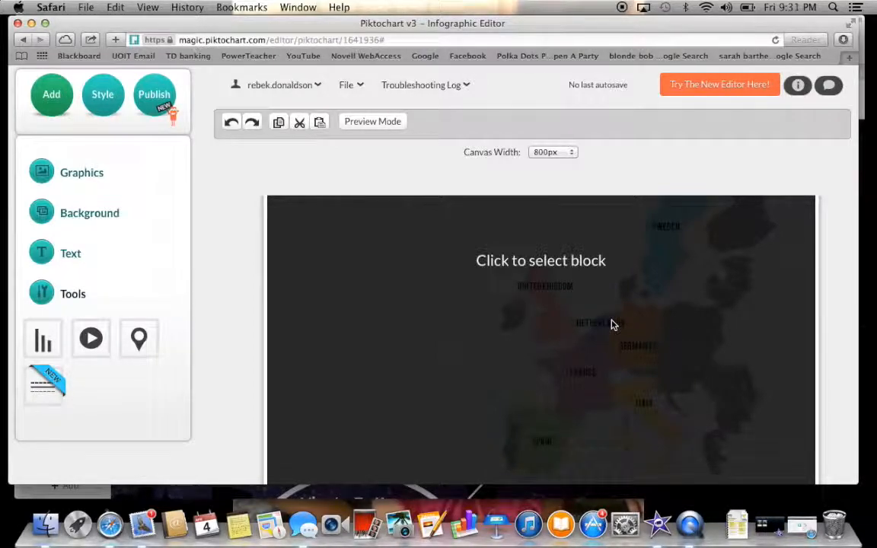
pyautogui.scroll(-5, 611, 326)
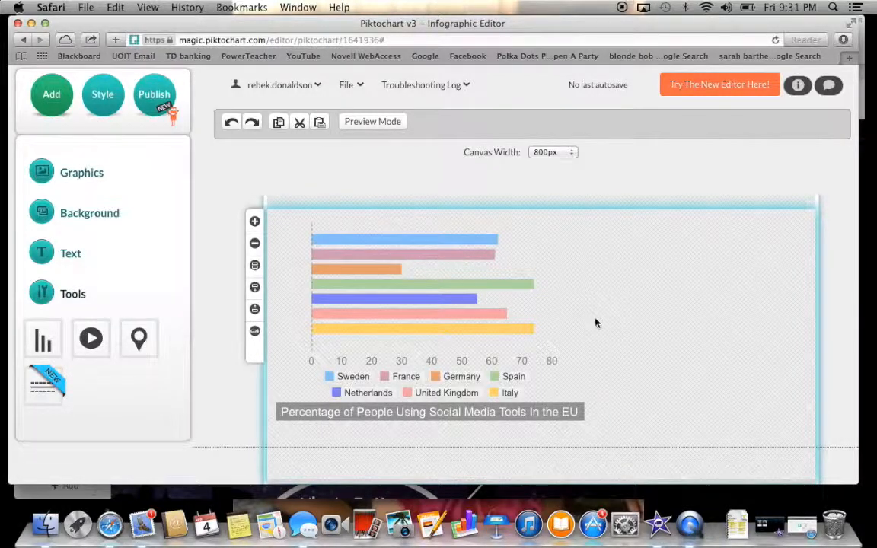
pyautogui.click(577, 418)
pyautogui.moveTo(583, 419); pyautogui.dragTo(663, 478)
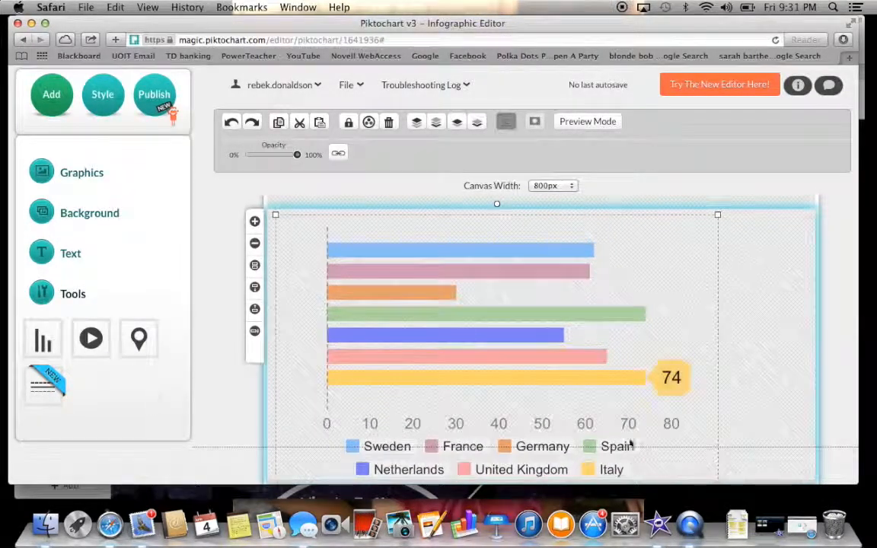
pyautogui.click(742, 330)
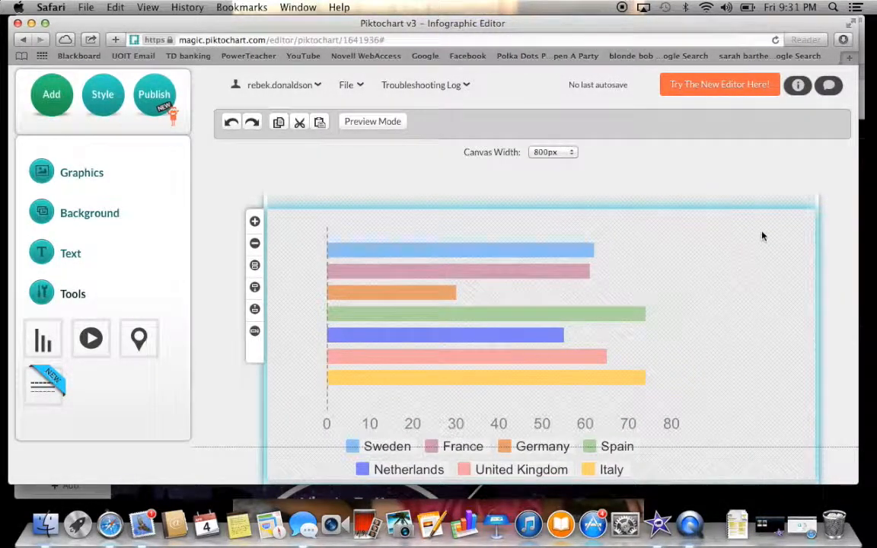
# Add a Header 3 text box above the bar chart and replace its default text with "fjdjfdjdkalfk".
pyautogui.click(70, 253)
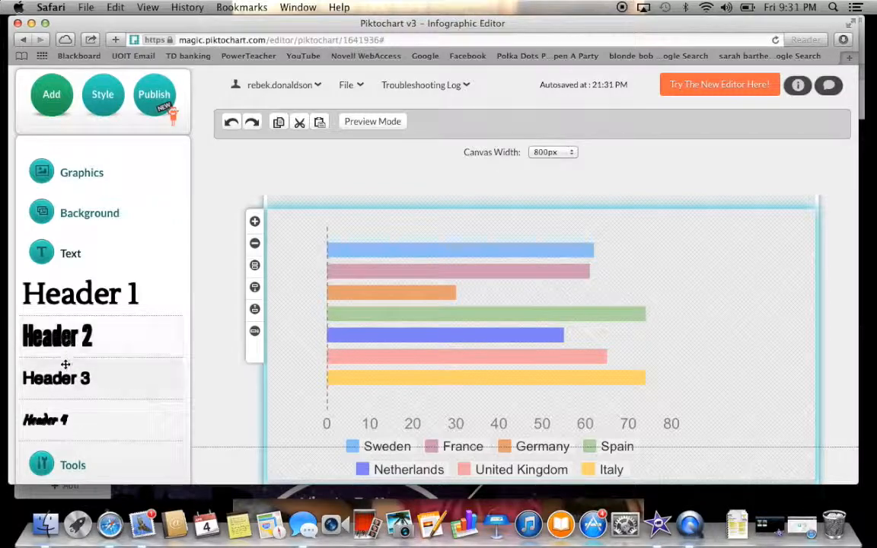
pyautogui.click(66, 373)
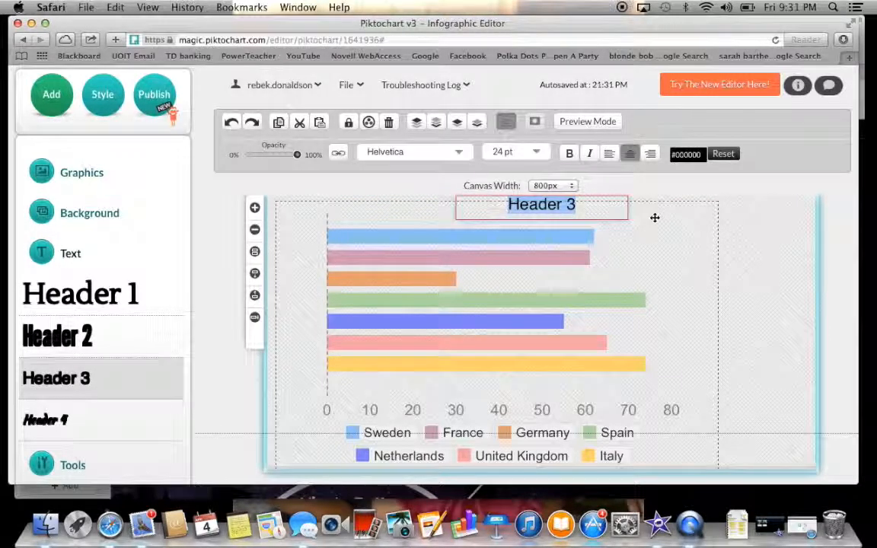
pyautogui.write('fjdjfdjdkalfk')
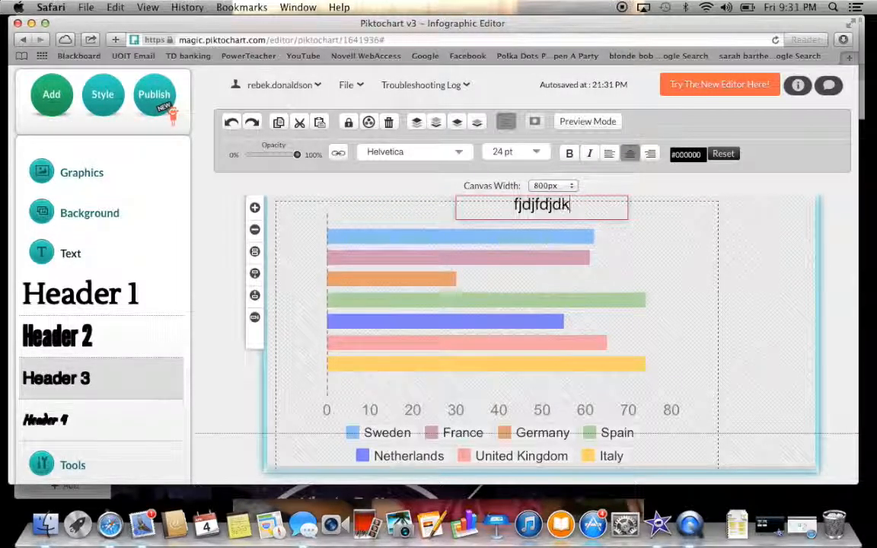
# Delete all of the placeholder text from the header above the bar chart.
pyautogui.press('BackSpace')
pyautogui.press('BackSpace')
pyautogui.press('BackSpace')
pyautogui.press('BackSpace')
pyautogui.press('BackSpace')
pyautogui.press('BackSpace')
pyautogui.press('BackSpace')
pyautogui.press('BackSpace')
pyautogui.press('BackSpace')
pyautogui.press('BackSpace')
pyautogui.press('BackSpace')
pyautogui.press('BackSpace')
pyautogui.press('BackSpace')
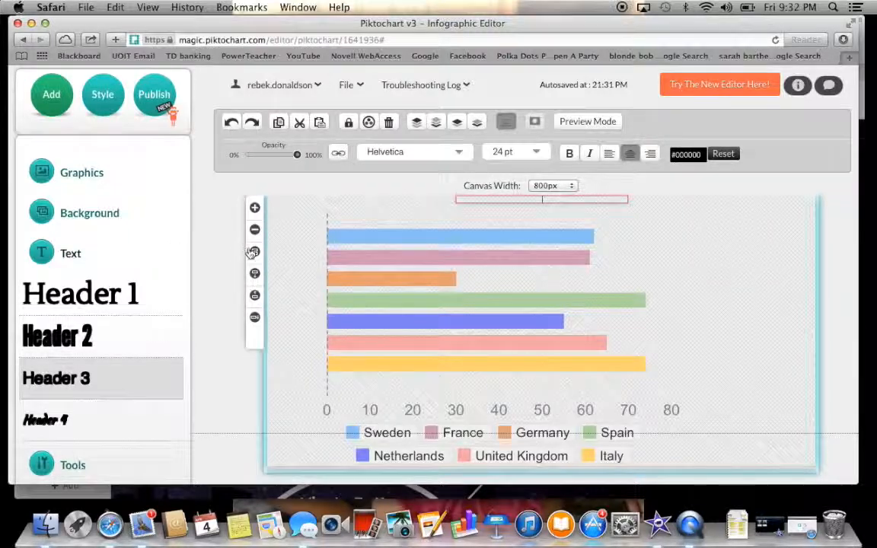
pyautogui.moveTo(267, 268)
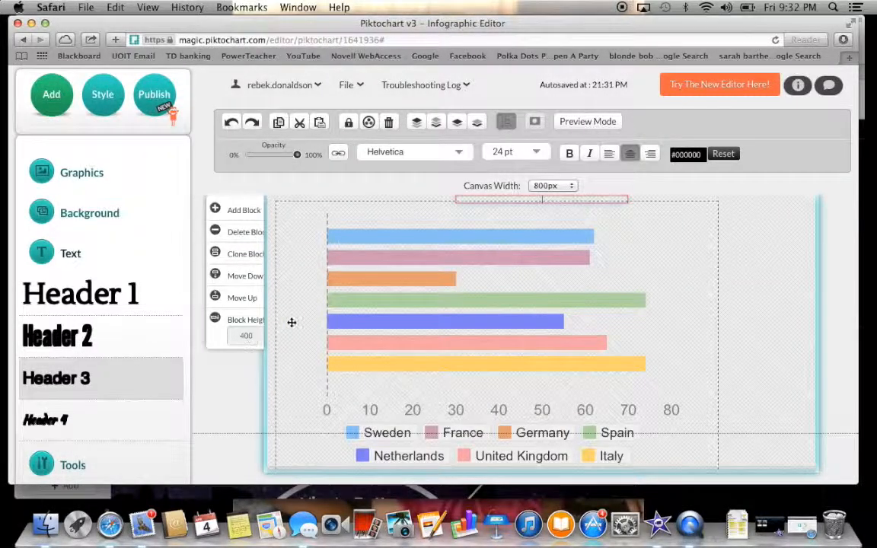
pyautogui.scroll(-5, 321, 376)
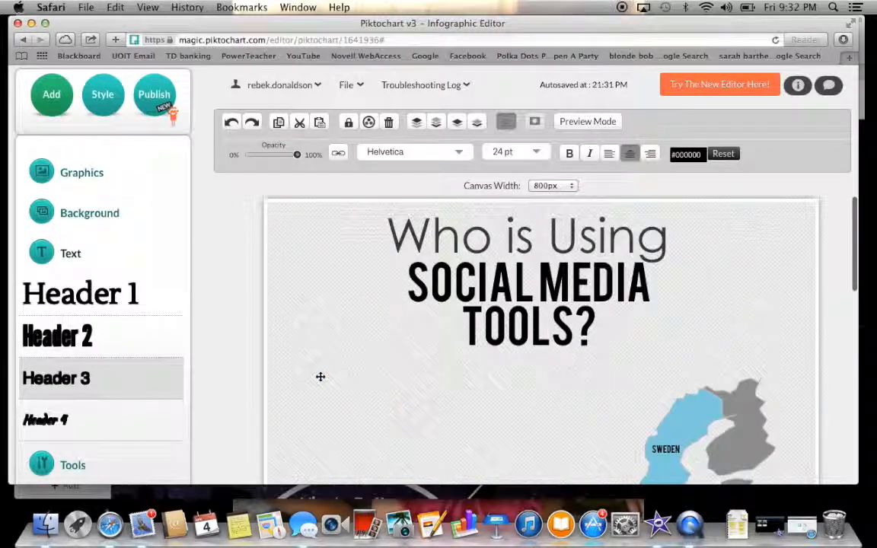
pyautogui.scroll(-5, 320, 380)
pyautogui.scroll(-4, 321, 380)
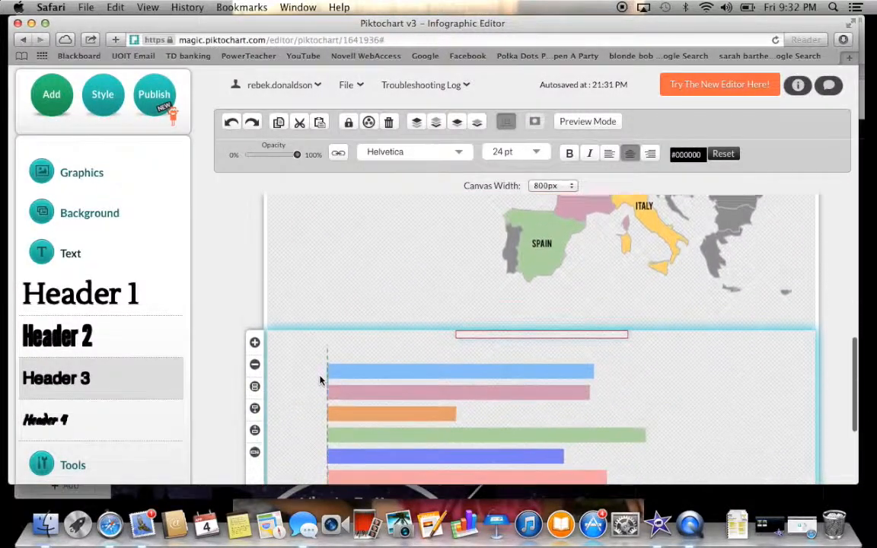
pyautogui.scroll(5, 320, 381)
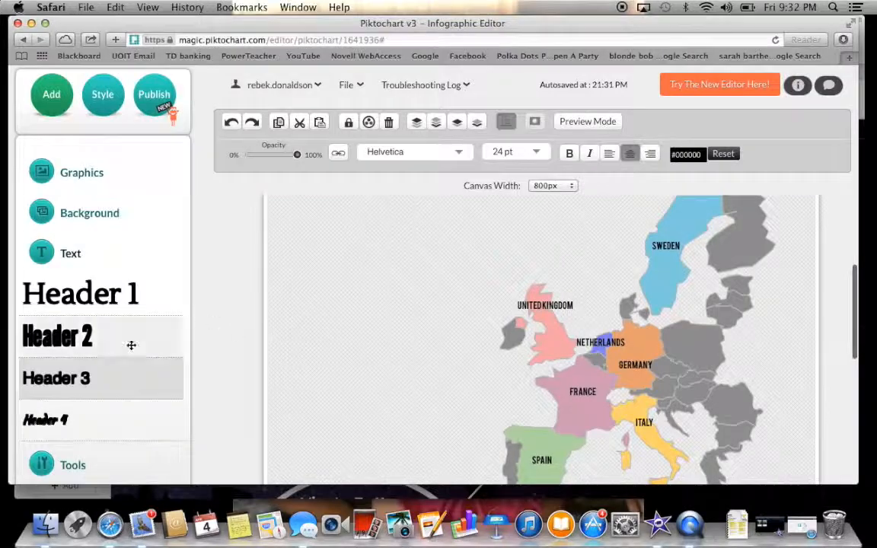
# Apply the black-and-white polka dot image as the map block's background.
pyautogui.click(96, 216)
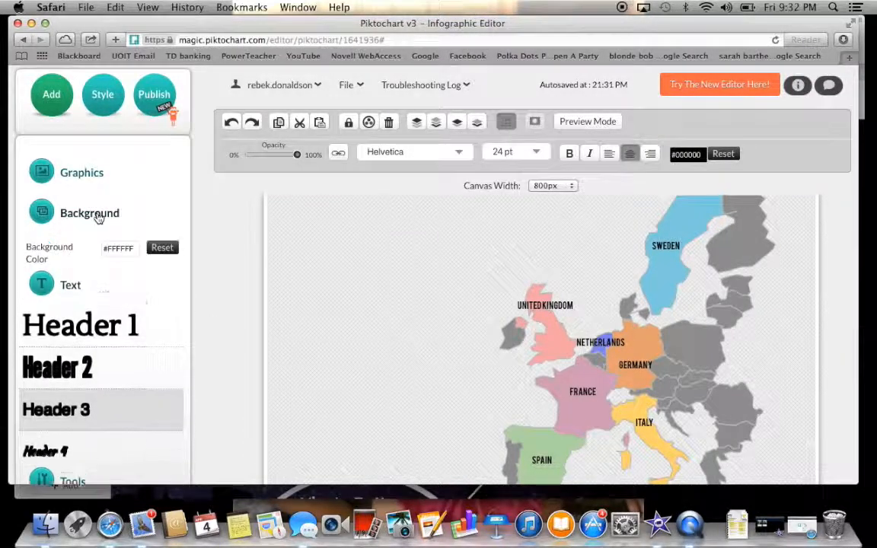
pyautogui.scroll(-4, 129, 297)
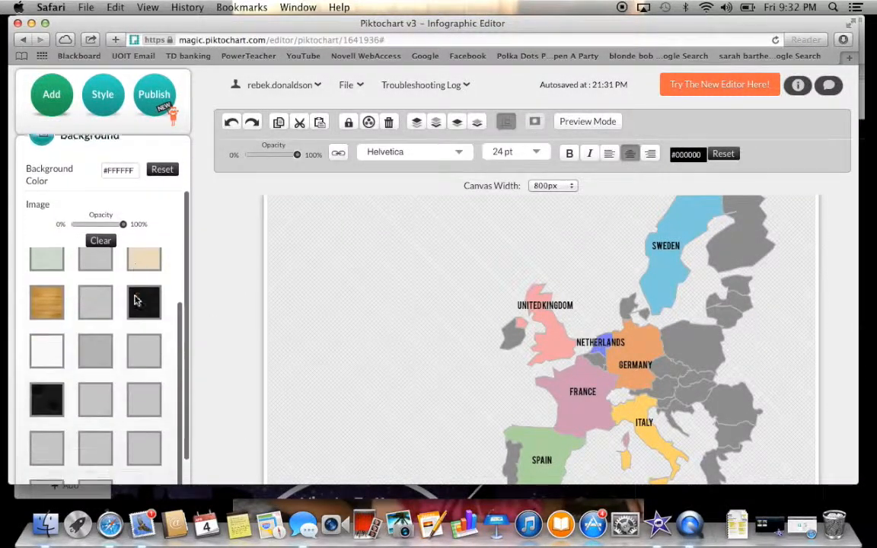
pyautogui.scroll(-1, 136, 300)
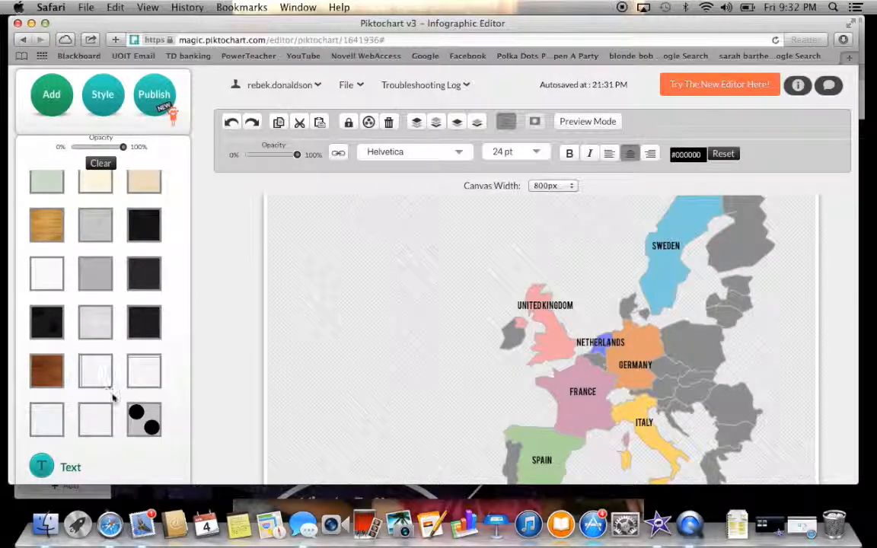
pyautogui.moveTo(137, 417); pyautogui.dragTo(320, 358)
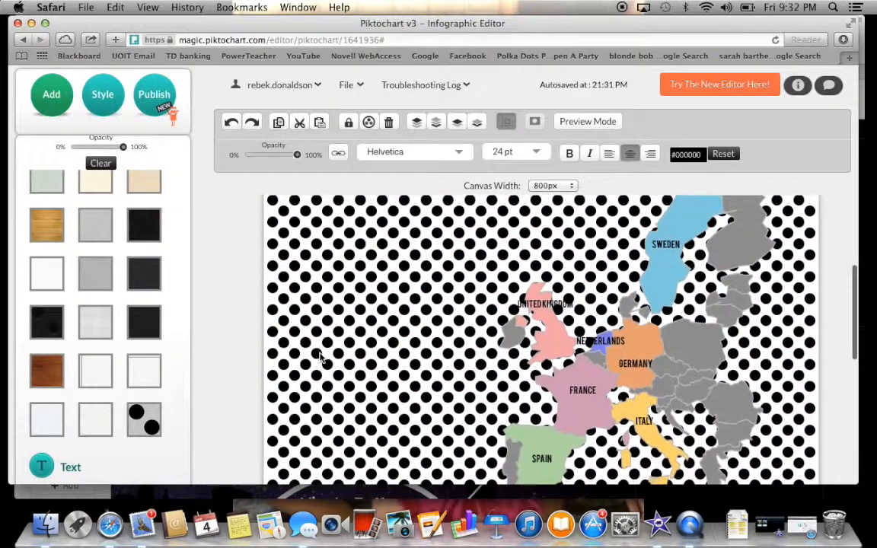
# Replace the map block's polka dot background with the plain light grey textured image.
pyautogui.moveTo(92, 274); pyautogui.dragTo(317, 319)
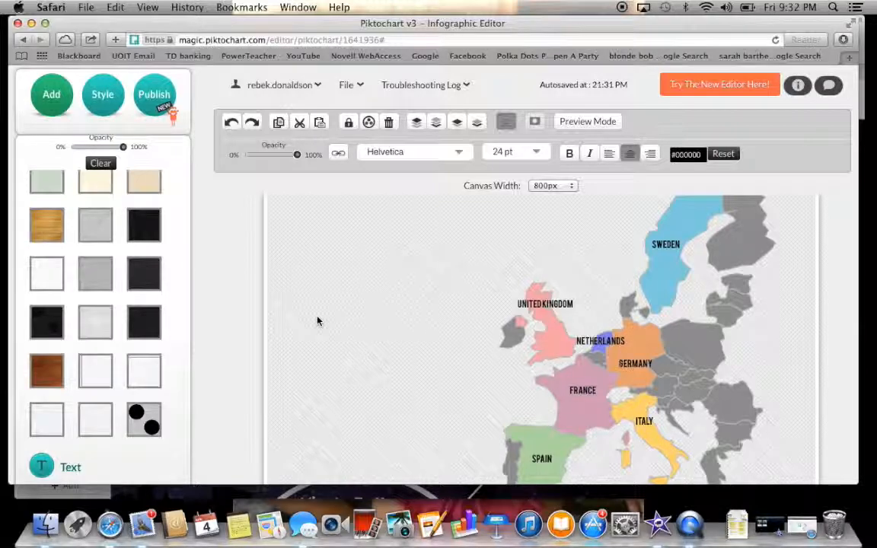
pyautogui.scroll(-5, 318, 321)
pyautogui.scroll(-3, 319, 321)
pyautogui.scroll(5, 317, 317)
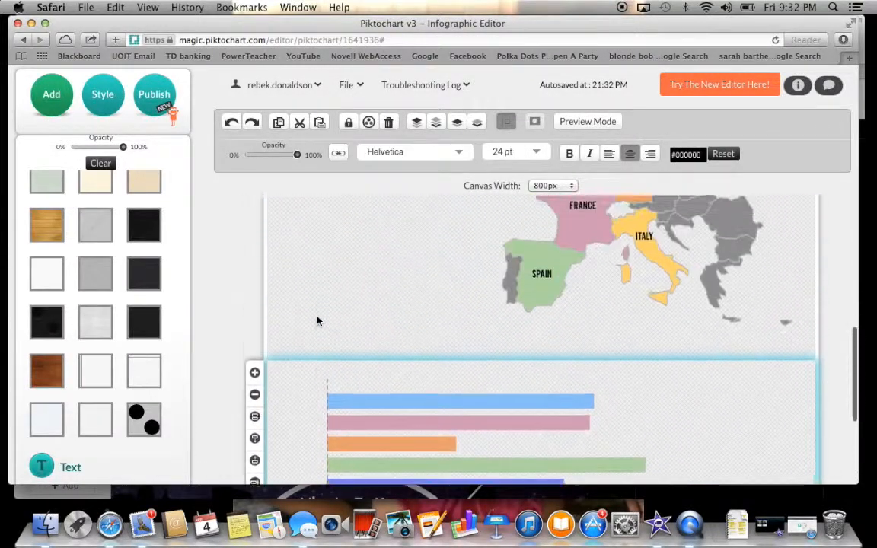
pyautogui.scroll(5, 69, 217)
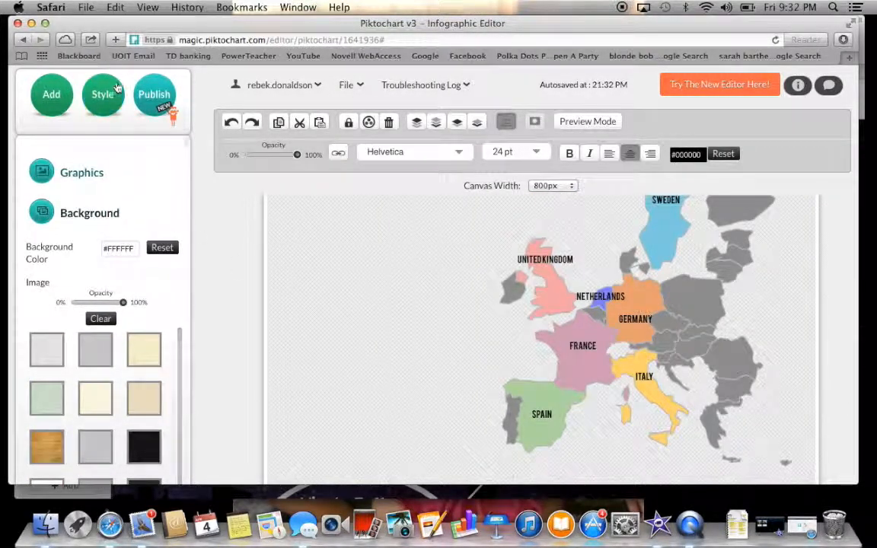
# Add the green 3+1=4 chalkboard icon from the Education category to the empty area left of the United Kingdom on the map.
pyautogui.click(105, 105)
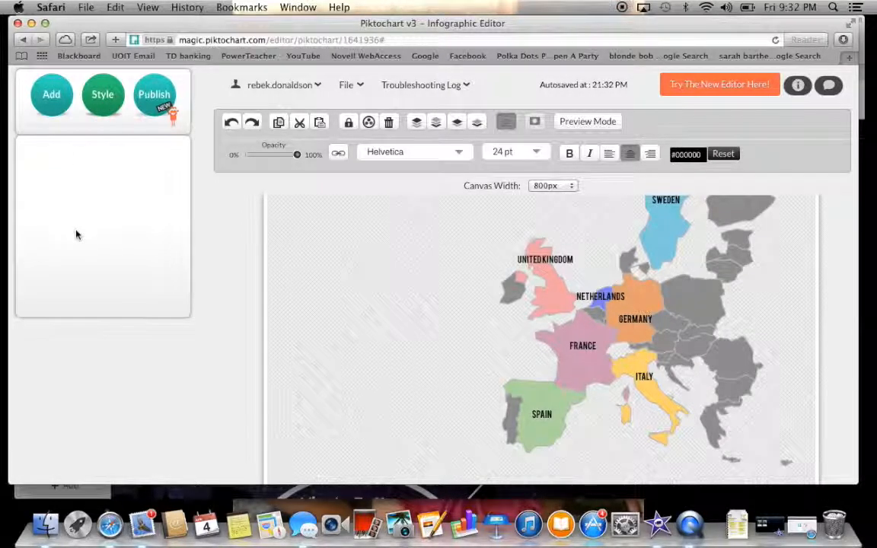
pyautogui.click(59, 109)
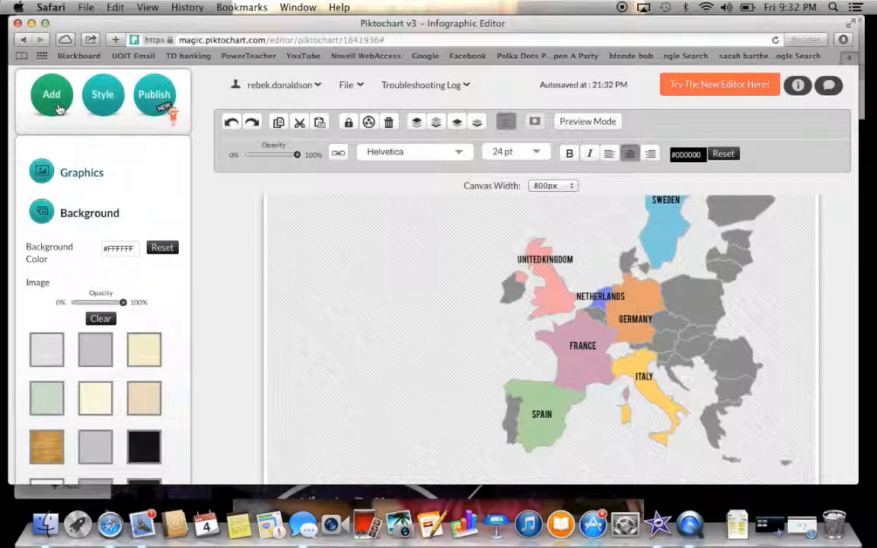
pyautogui.click(69, 175)
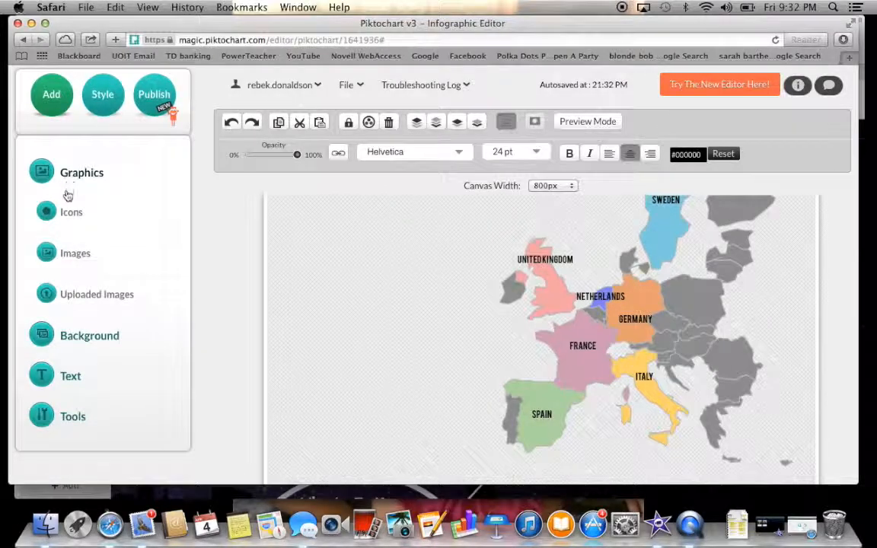
pyautogui.click(69, 210)
pyautogui.click(96, 205)
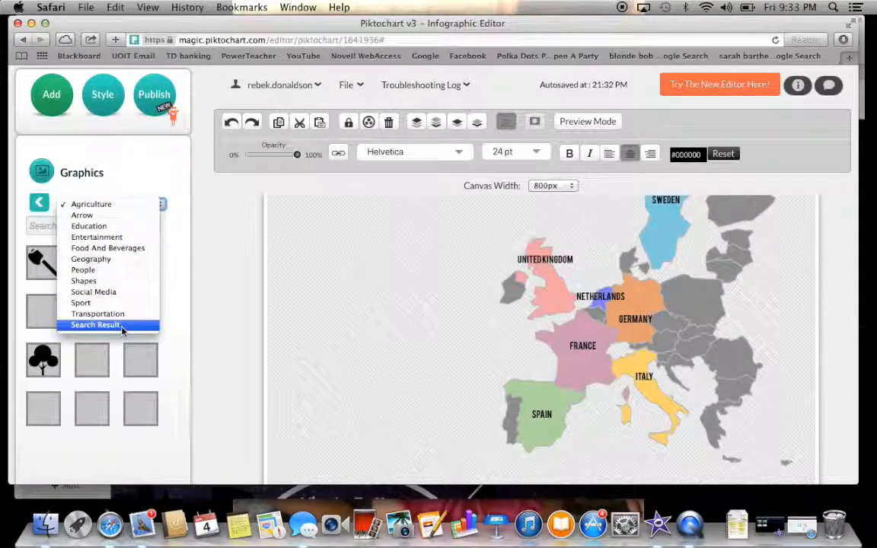
pyautogui.click(118, 226)
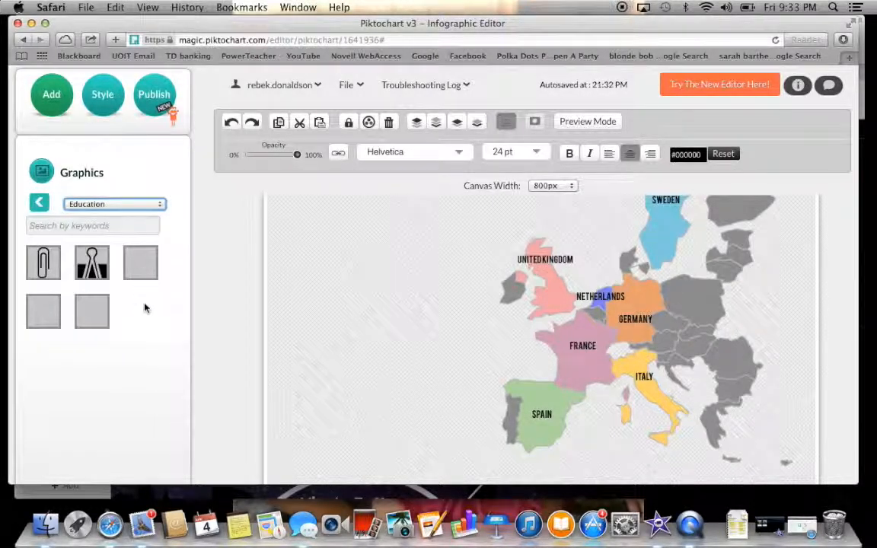
pyautogui.scroll(-4, 143, 329)
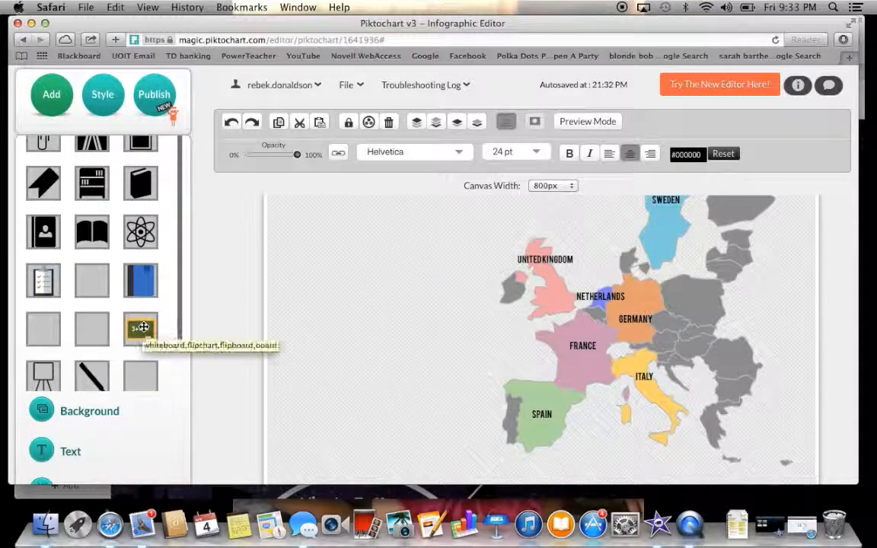
pyautogui.moveTo(144, 329); pyautogui.dragTo(364, 283)
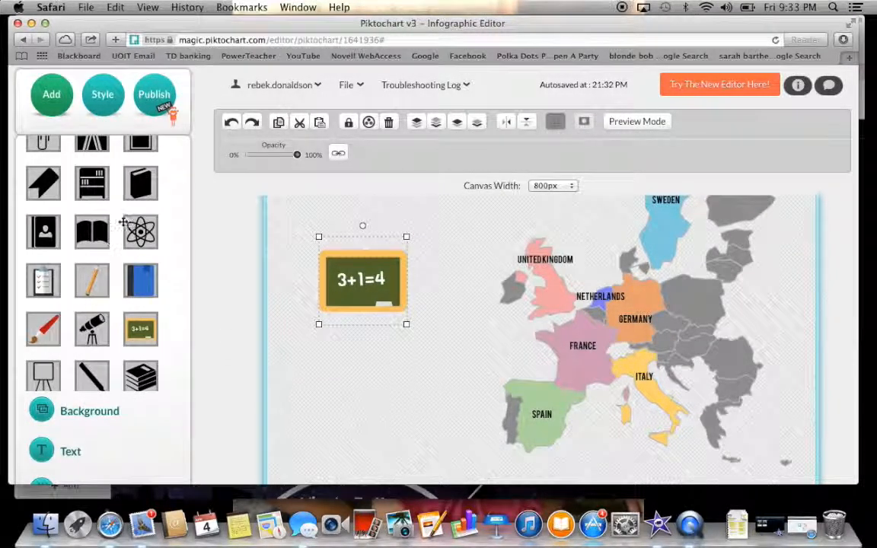
# Place the Education icon of a presenter with a bar chart and audience directly below the chalkboard, and deselect it.
pyautogui.scroll(-2, 72, 349)
pyautogui.scroll(-5, 72, 348)
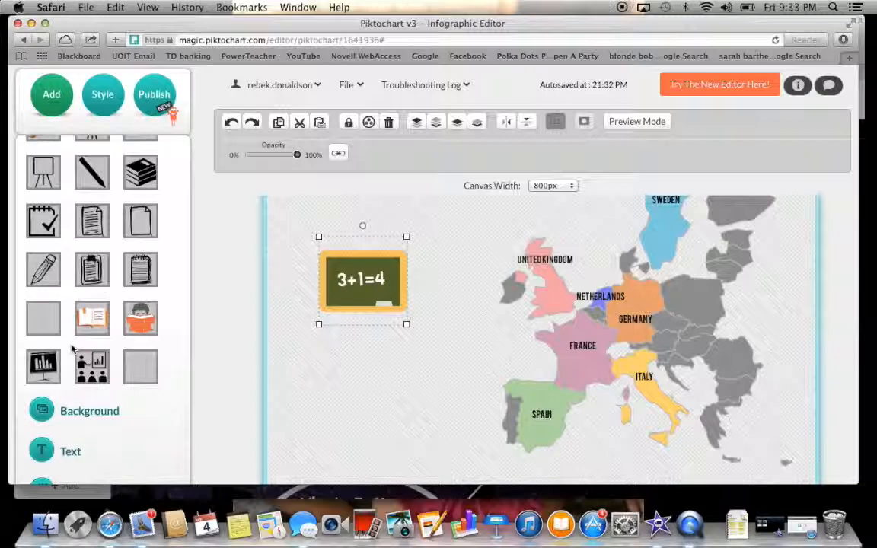
pyautogui.moveTo(87, 359); pyautogui.dragTo(354, 367)
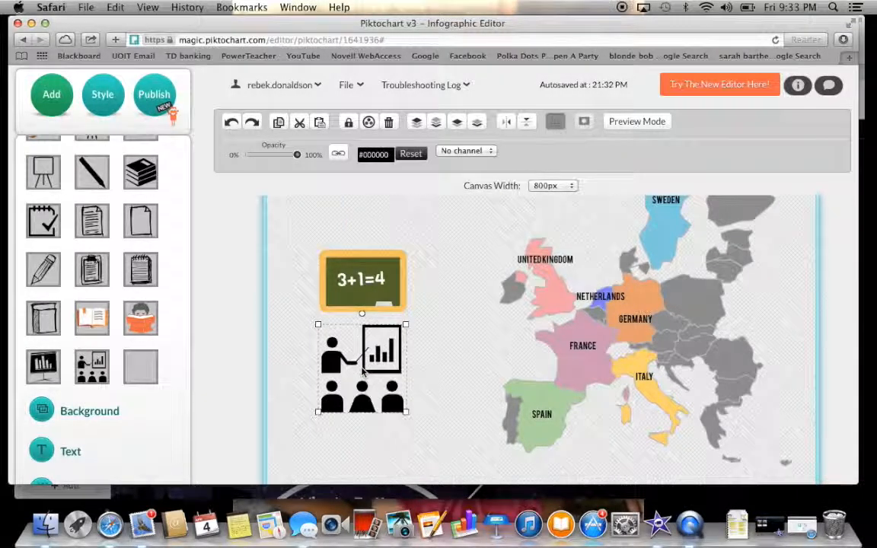
pyautogui.click(485, 339)
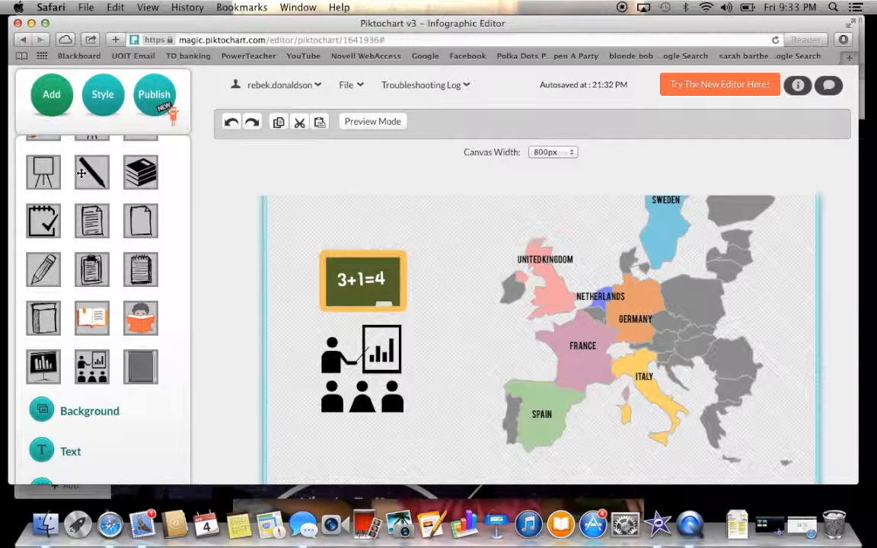
pyautogui.scroll(10, 81, 229)
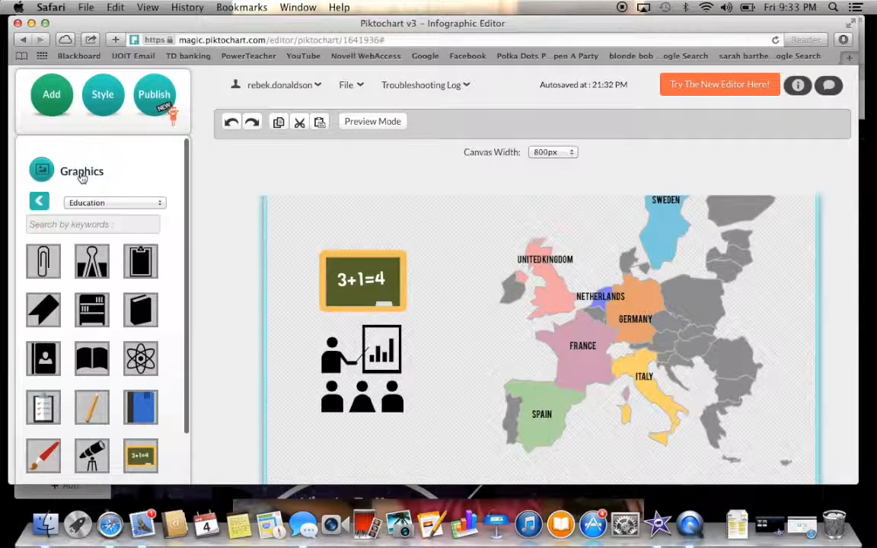
pyautogui.click(79, 176)
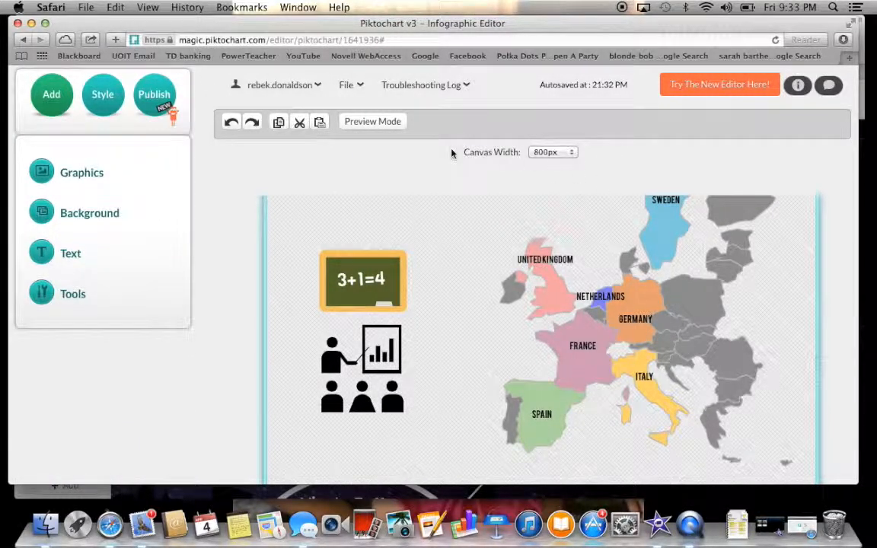
pyautogui.click(357, 86)
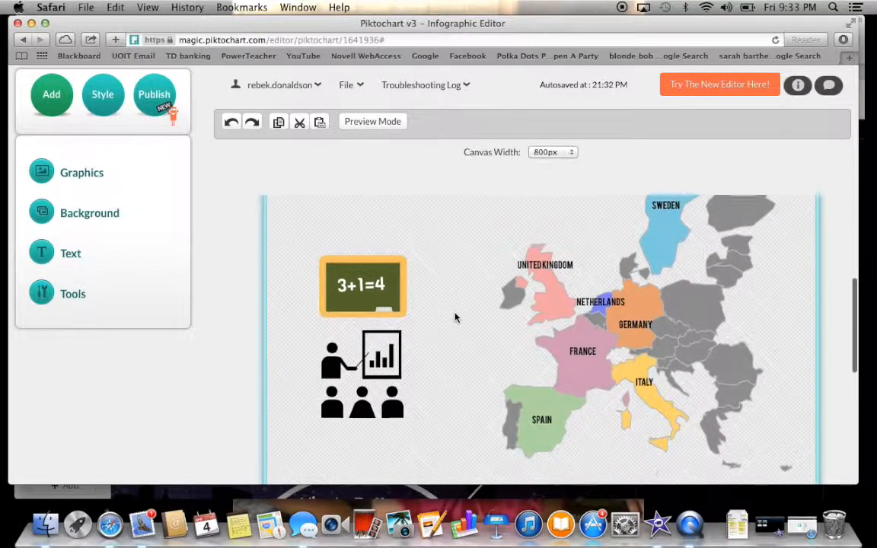
pyautogui.scroll(5, 455, 315)
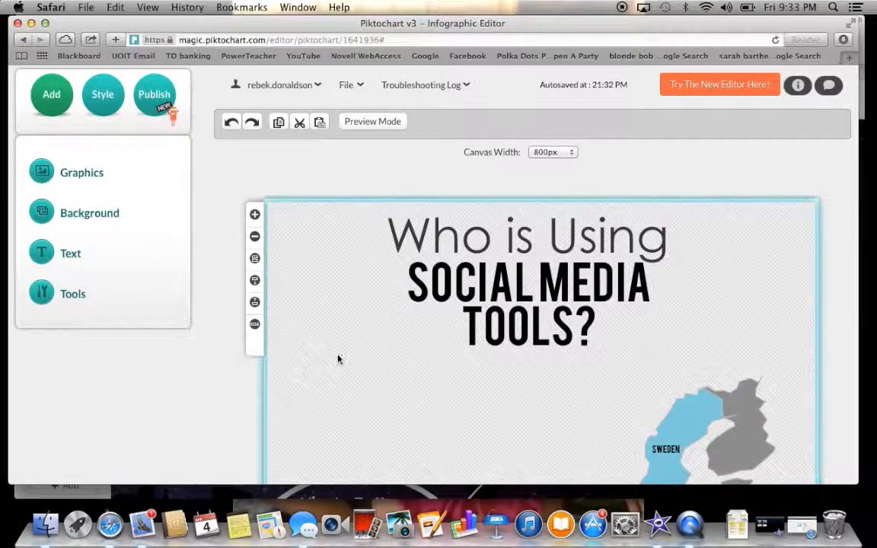
pyautogui.moveTo(251, 261)
pyautogui.scroll(-1, 389, 401)
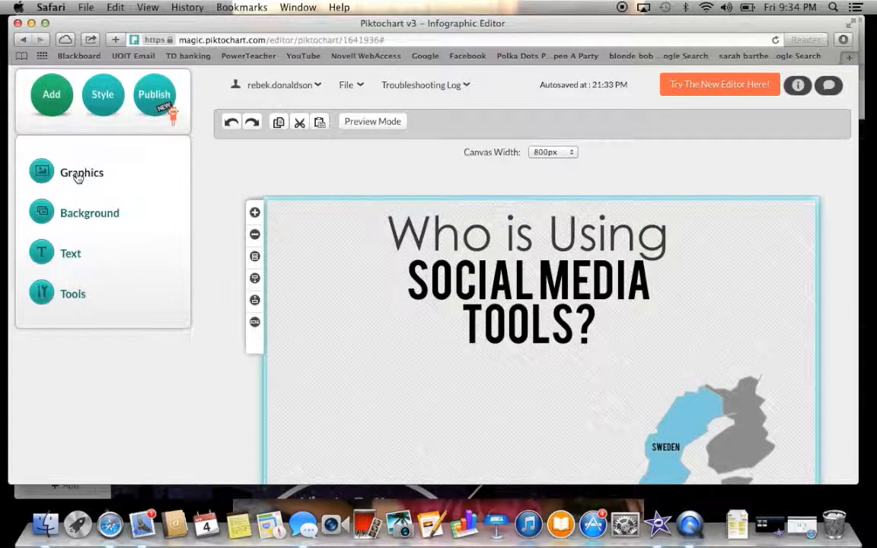
# Insert a dashed line above the infographic's title and delete it again.
pyautogui.click(73, 295)
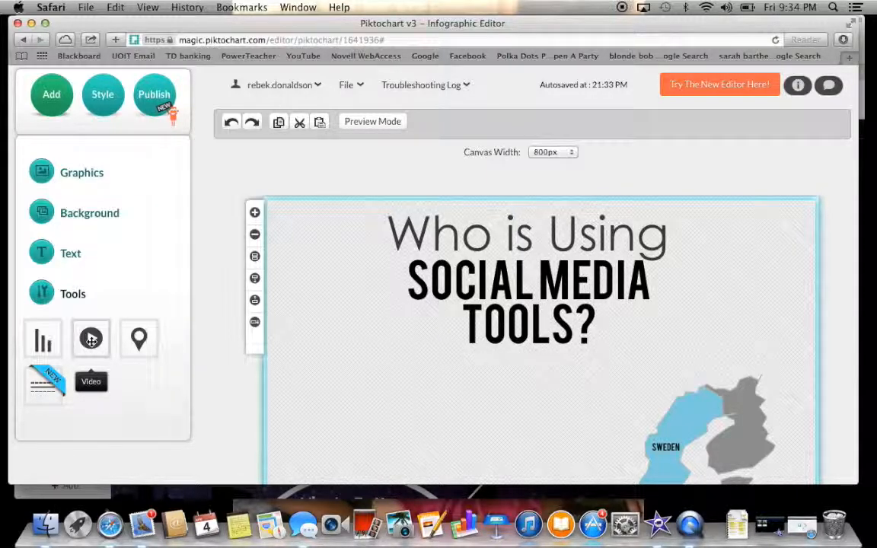
pyautogui.click(45, 395)
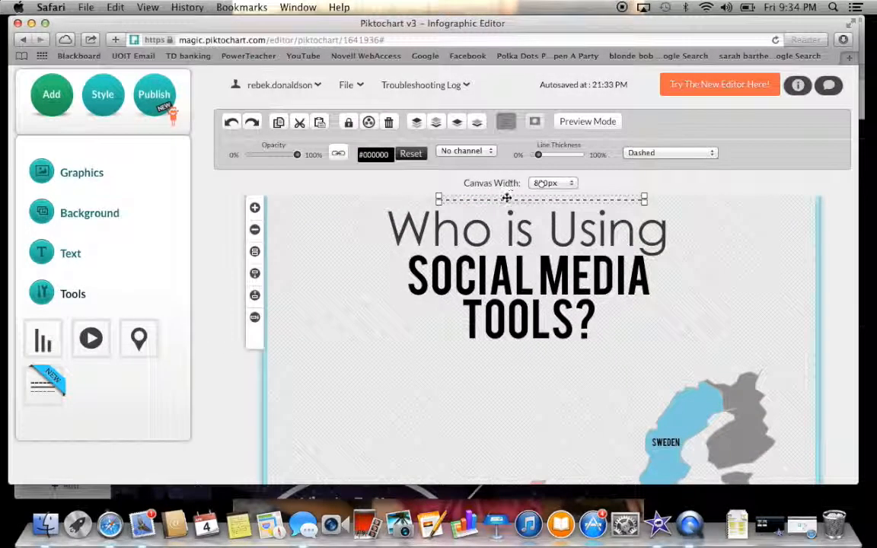
pyautogui.press('Delete')
pyautogui.scroll(1, 339, 414)
# Review the whole infographic from the title to the bar chart, and look over the account menu's options.
pyautogui.scroll(-10, 339, 413)
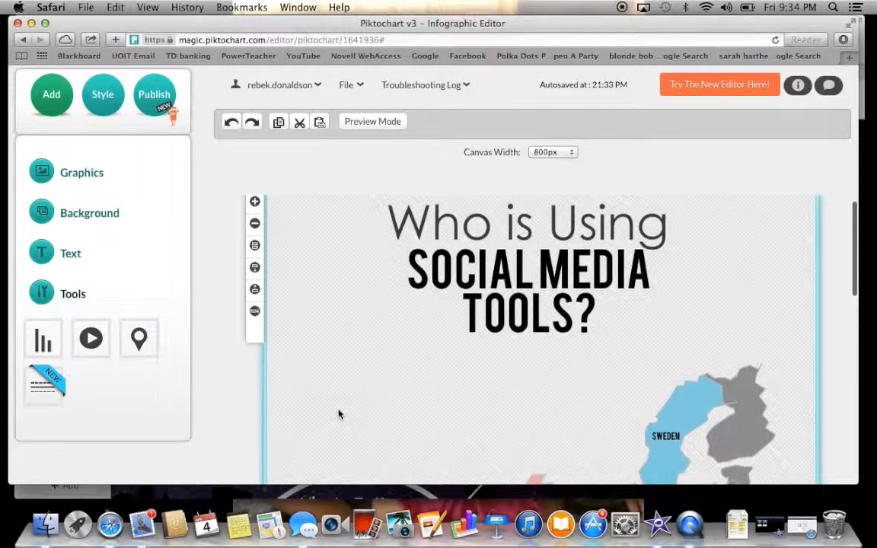
pyautogui.scroll(10, 339, 414)
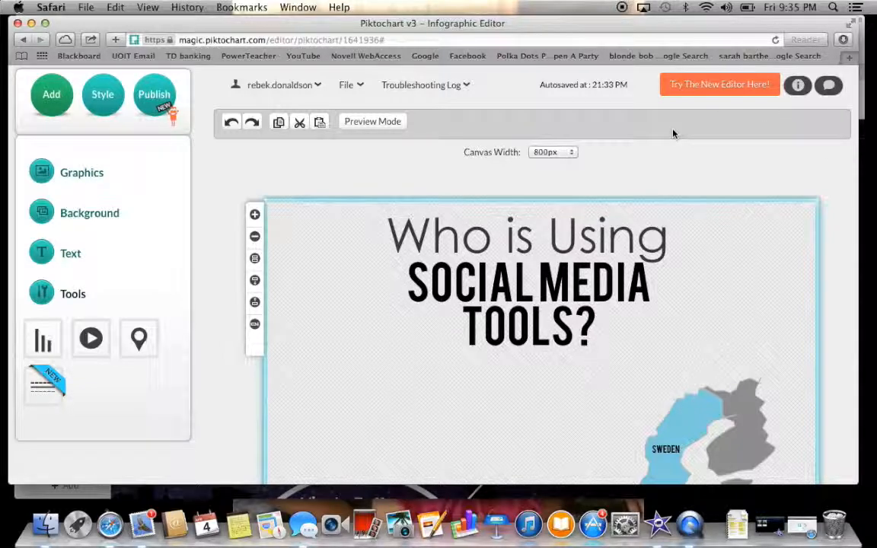
pyautogui.click(465, 86)
pyautogui.click(318, 86)
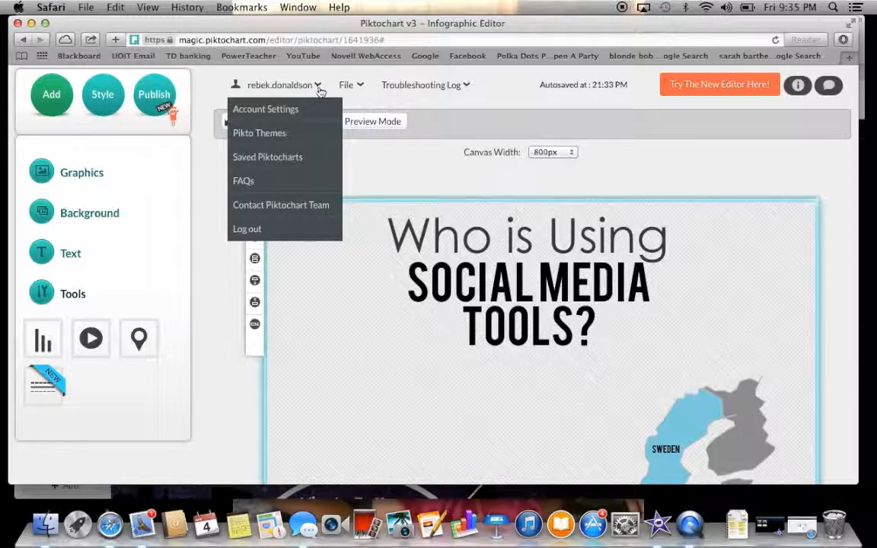
pyautogui.moveTo(294, 83)
pyautogui.scroll(-2, 223, 229)
pyautogui.scroll(-12, 223, 229)
pyautogui.scroll(14, 223, 230)
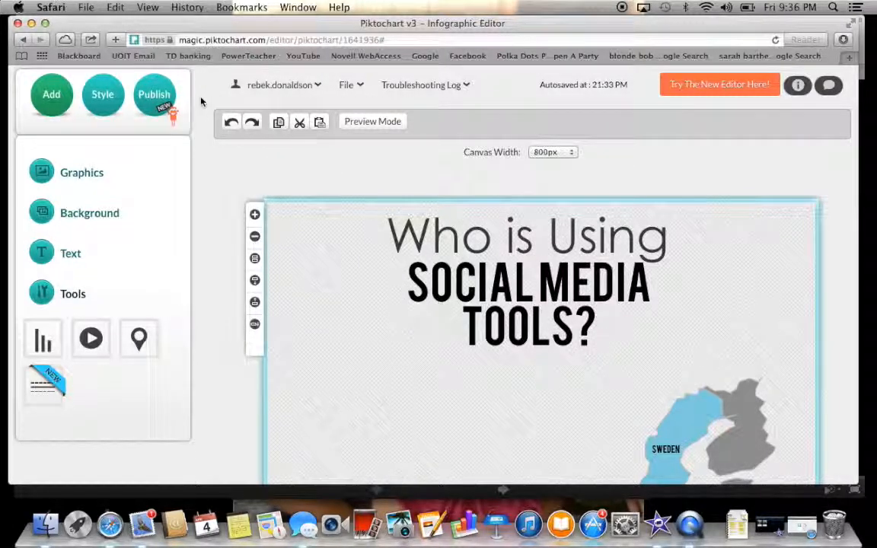
pyautogui.scroll(-5, 496, 390)
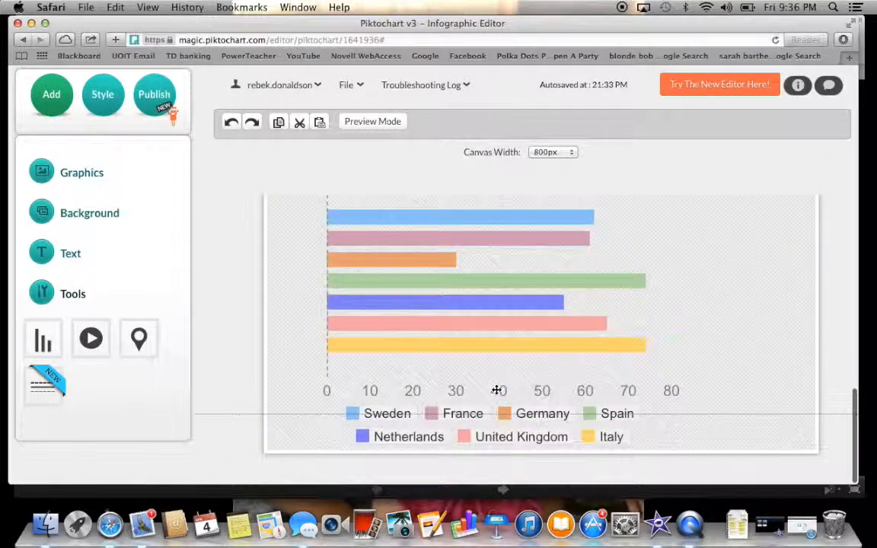
pyautogui.scroll(5, 495, 393)
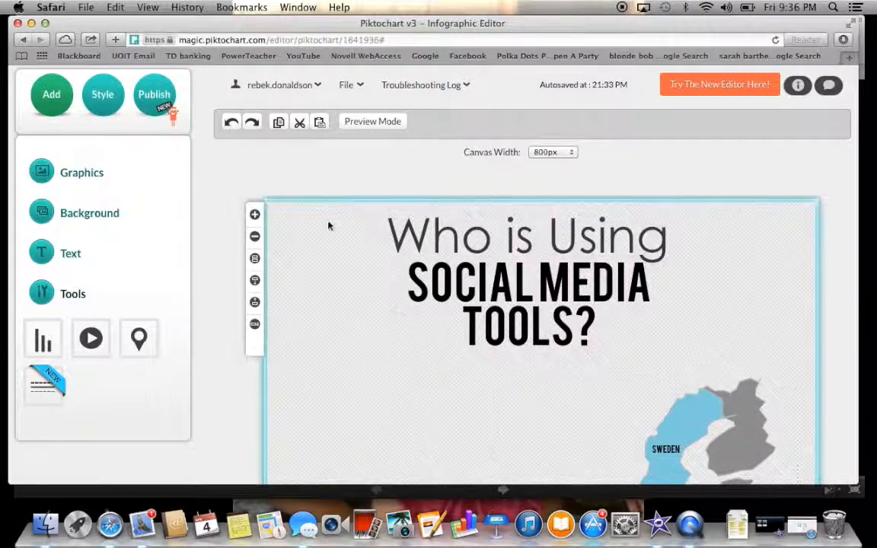